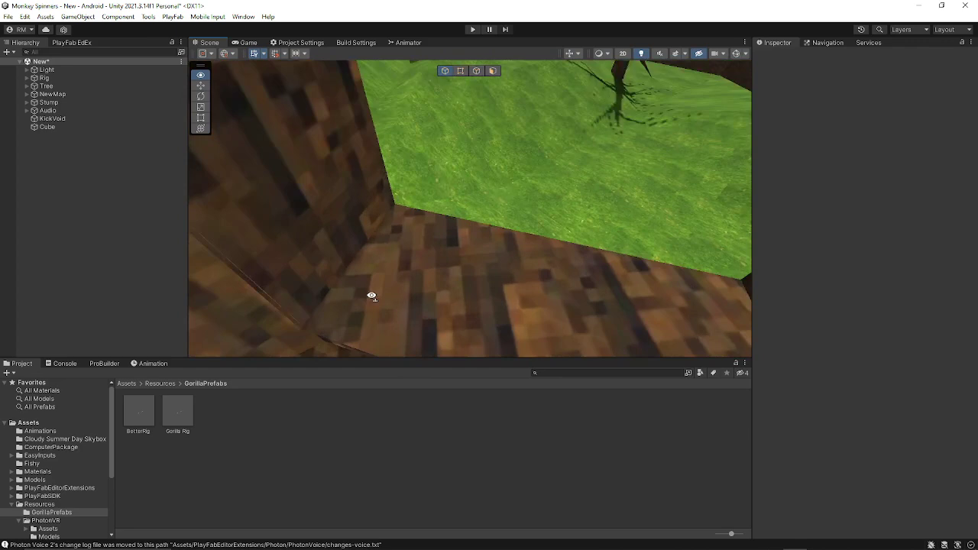
Open the project's Scripts folder and look through the scripts it contains.
left_click(11, 504)
scroll(49, 480, "down", 3)
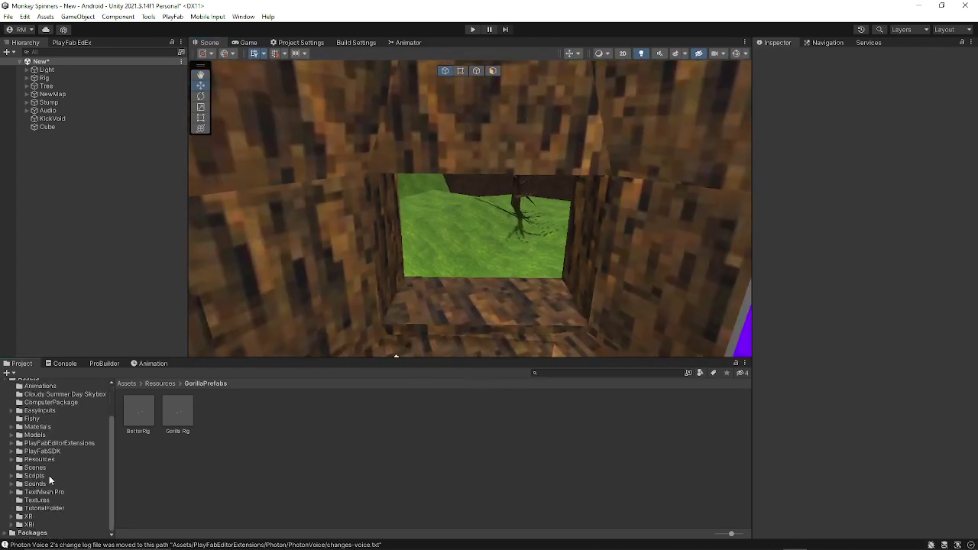
left_click(37, 477)
right_click_drag(587, 300, 519, 328)
scroll(516, 457, "down", 3)
right_click_drag(596, 321, 556, 338)
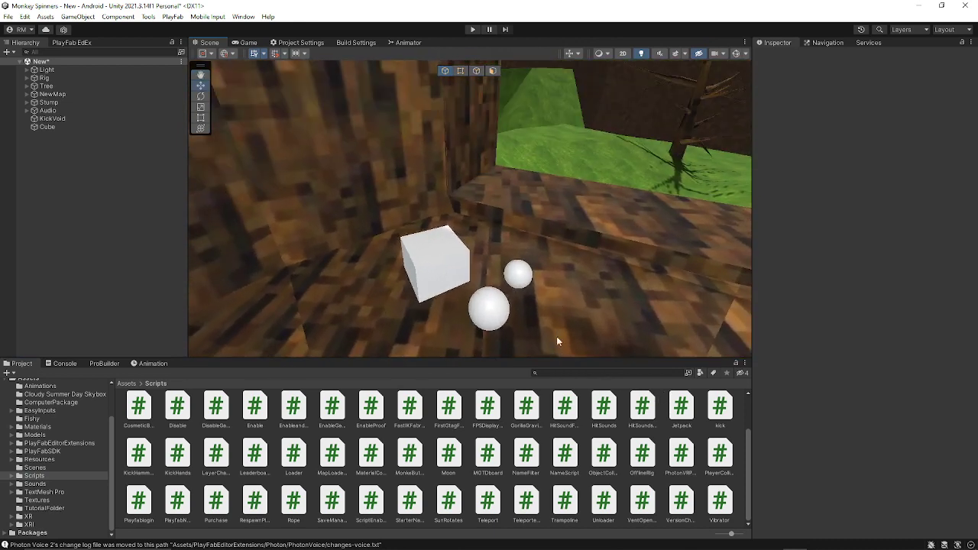
scroll(555, 472, "up", 2)
right_click_drag(526, 204, 498, 227)
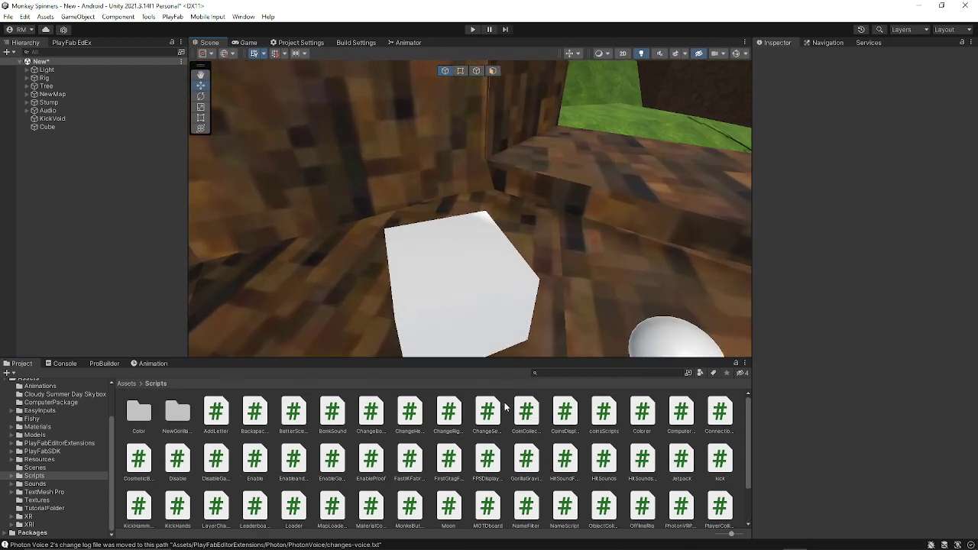
Select the white cube and turn on Is Trigger for its Box Collider.
left_click_drag(496, 338, 493, 333)
left_click(482, 312)
right_click_drag(484, 312, 533, 268)
left_click(849, 199)
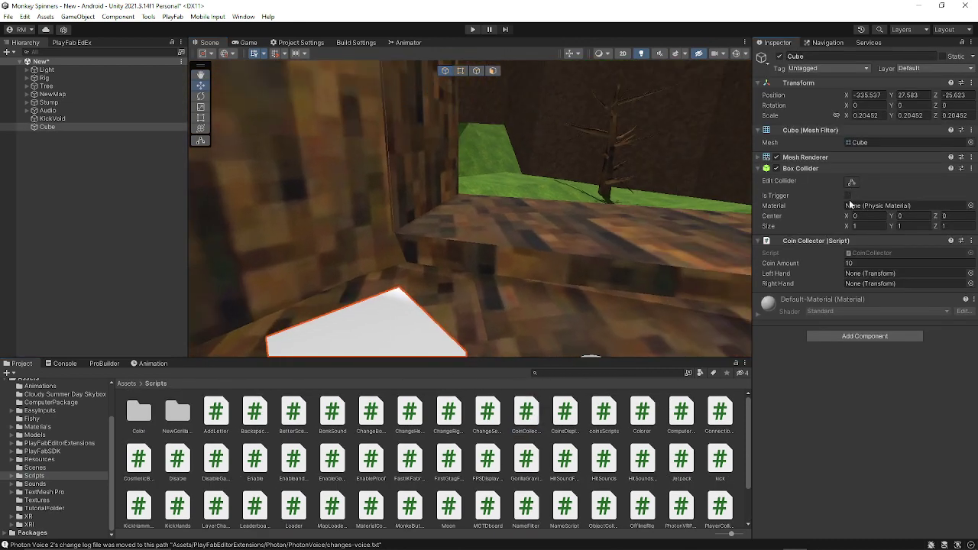
left_click(847, 196)
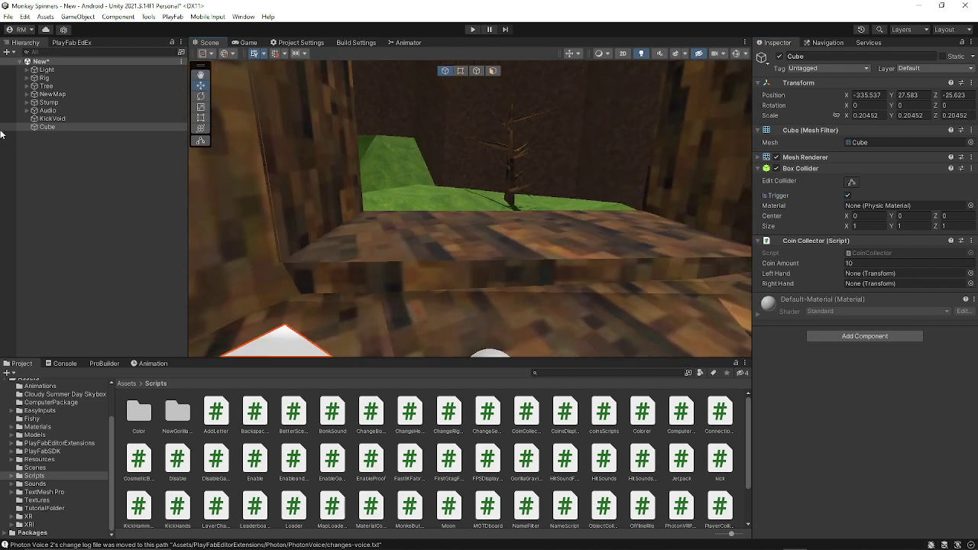
Set the cube's Coin Amount to 10000000 and assign the Player's LeftHand Controller and RightHand Controller as its Left Hand and Right Hand.
left_click(27, 78)
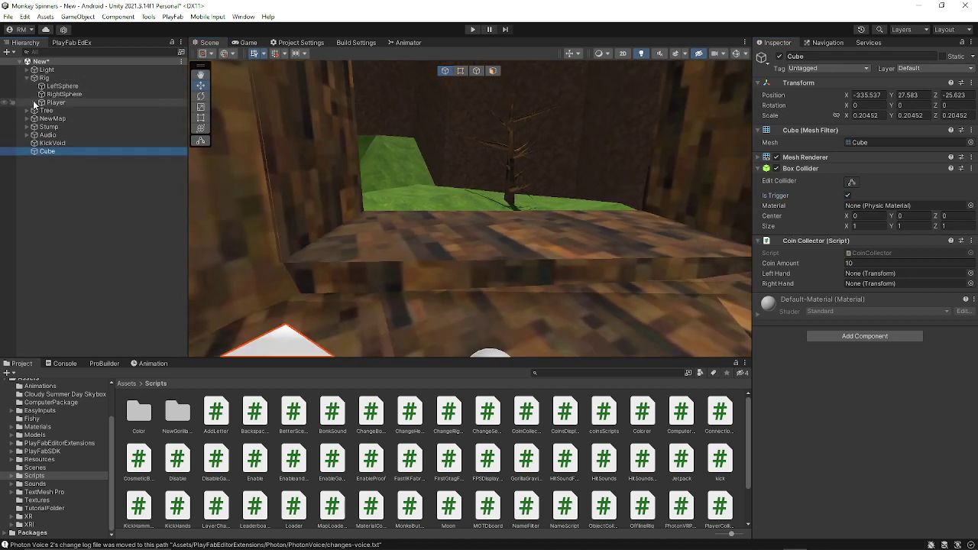
left_click(34, 102)
right_click_drag(374, 152, 444, 219)
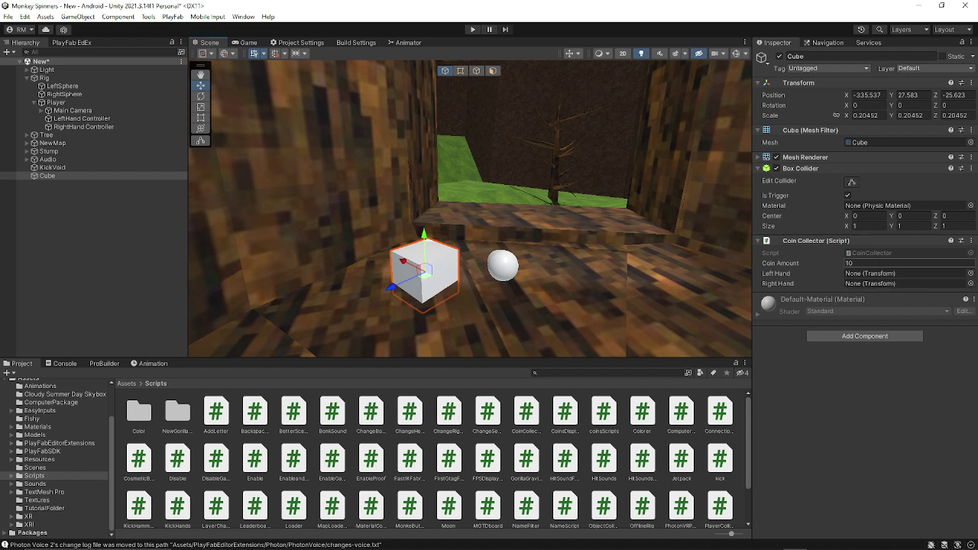
left_click(870, 261)
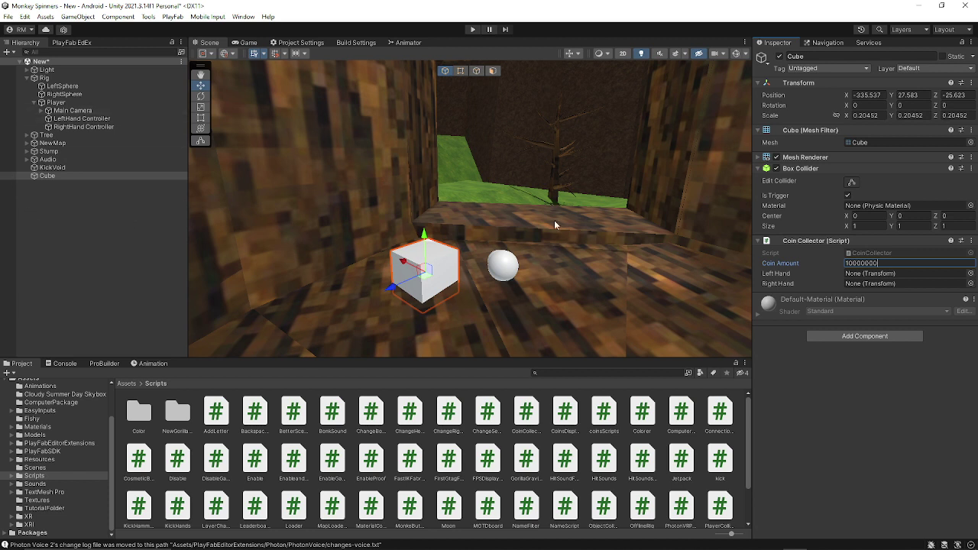
left_click_drag(77, 118, 862, 285)
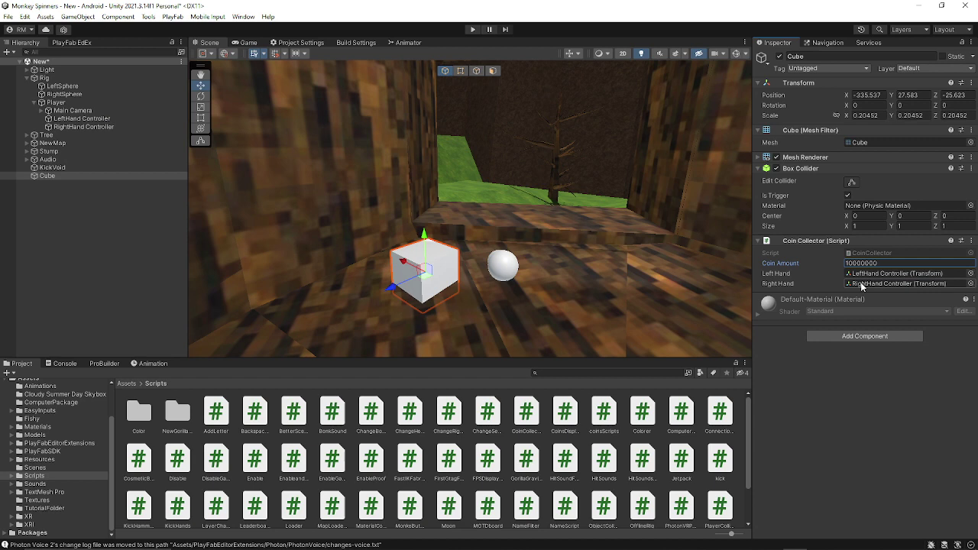
Inspect the tag and Sphere Collider settings shared by both hand controllers under Player.
left_click(34, 102)
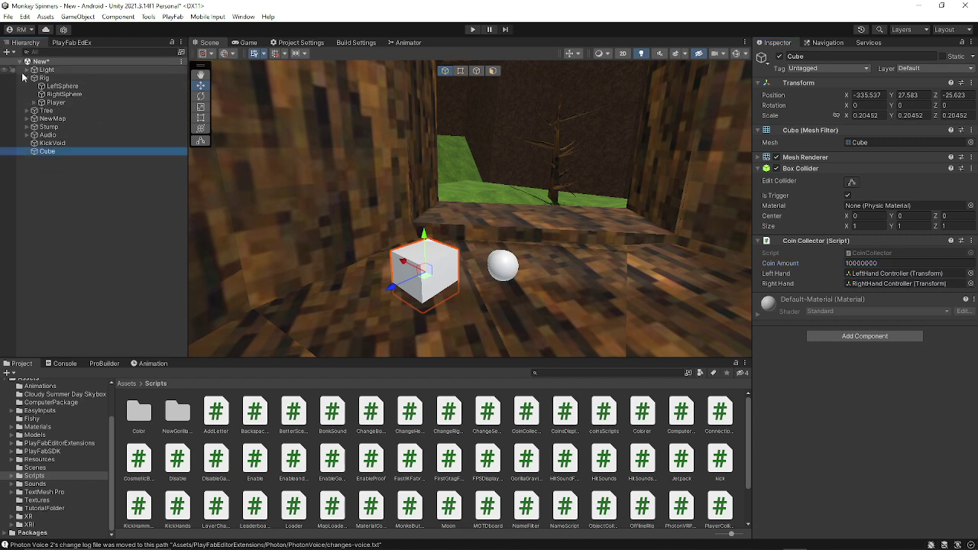
left_click(42, 102)
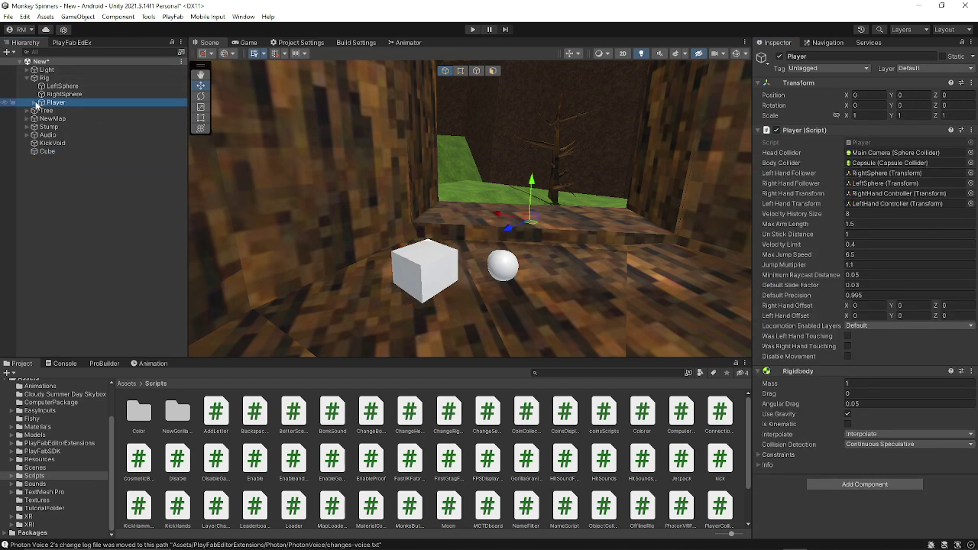
left_click(33, 103)
left_click(81, 119)
left_click(84, 127, "shift")
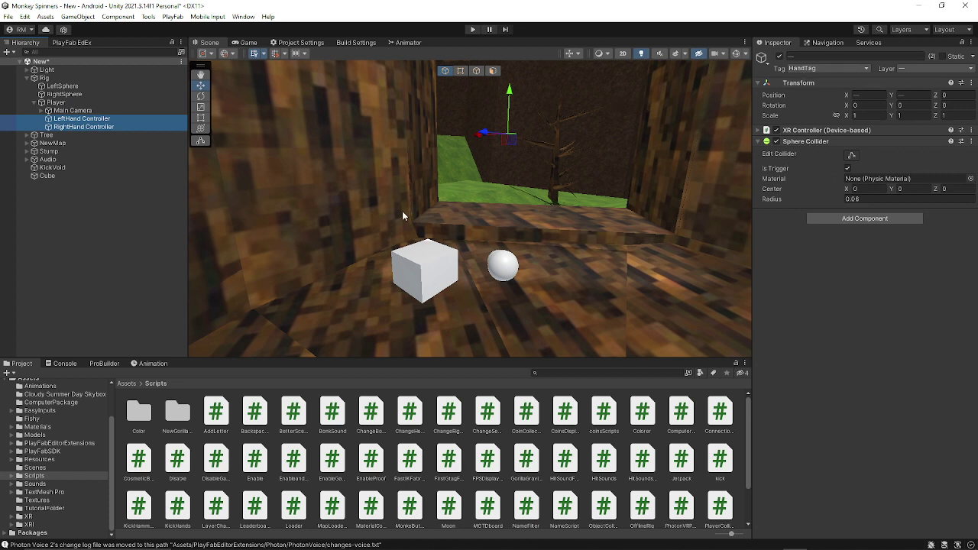
left_click(33, 103)
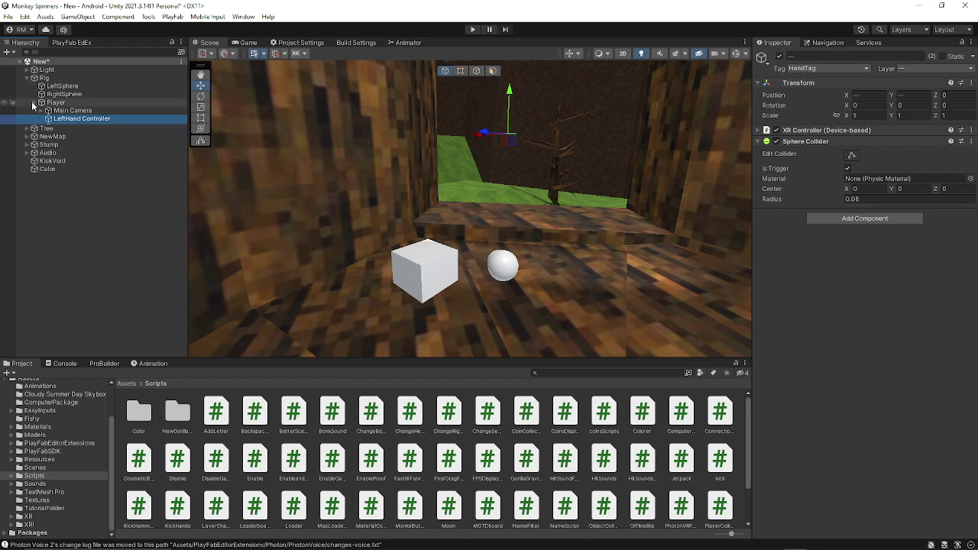
Examine the Rig's components and its hand spheres, and recheck the cube's Coin Collector settings.
left_click(26, 78)
left_click(89, 78)
right_click_drag(411, 137, 444, 228)
right_click_drag(506, 222, 695, 218)
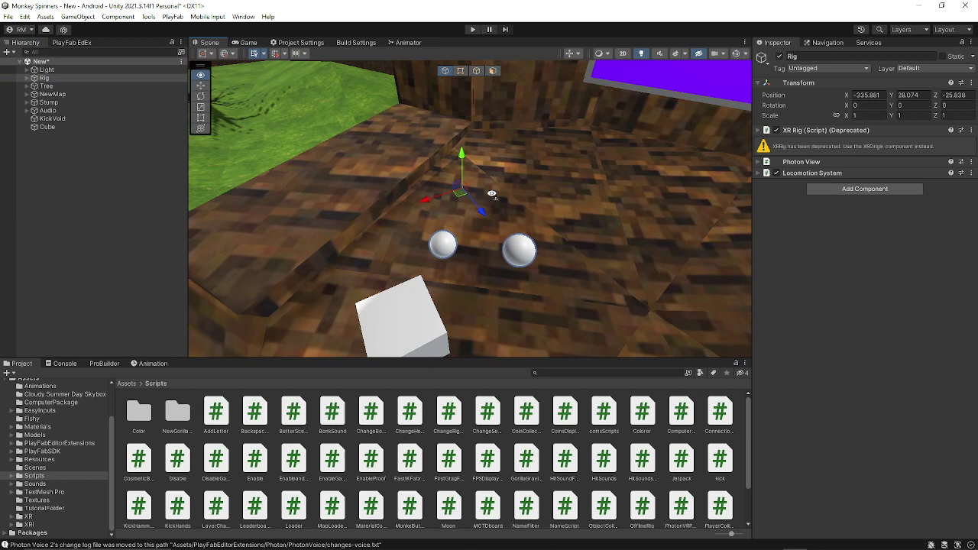
right_click_drag(491, 194, 405, 192)
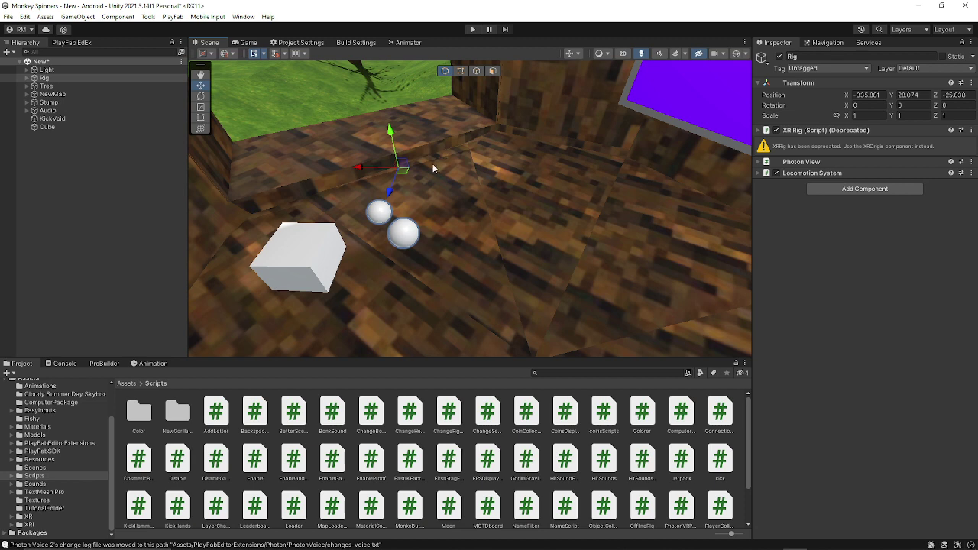
right_click_drag(427, 170, 469, 246)
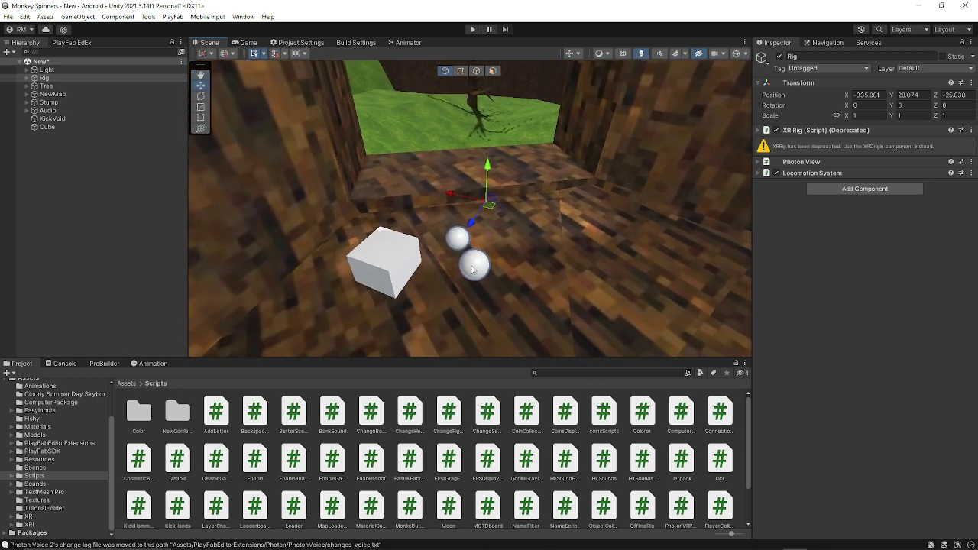
left_click(472, 269)
left_click(375, 251)
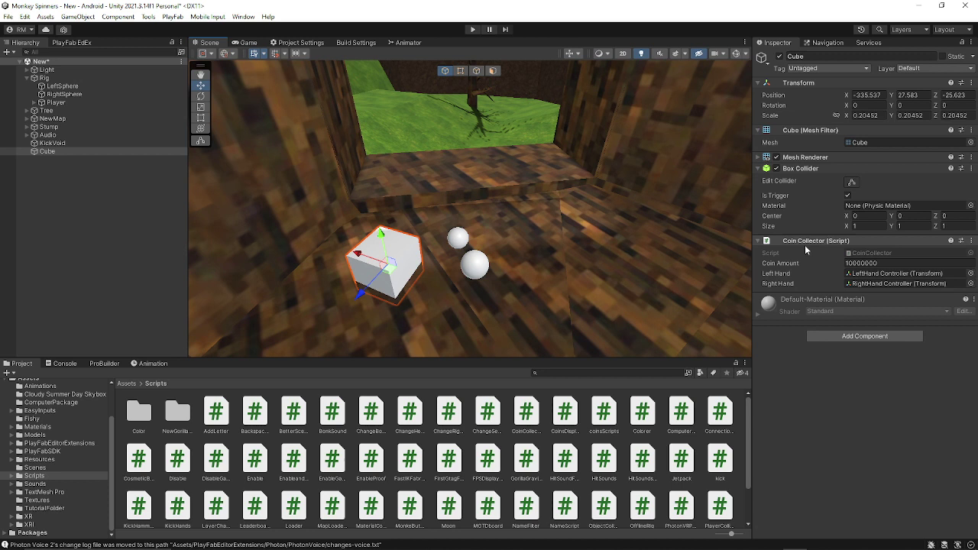
left_click(510, 160)
right_click_drag(538, 163, 545, 158)
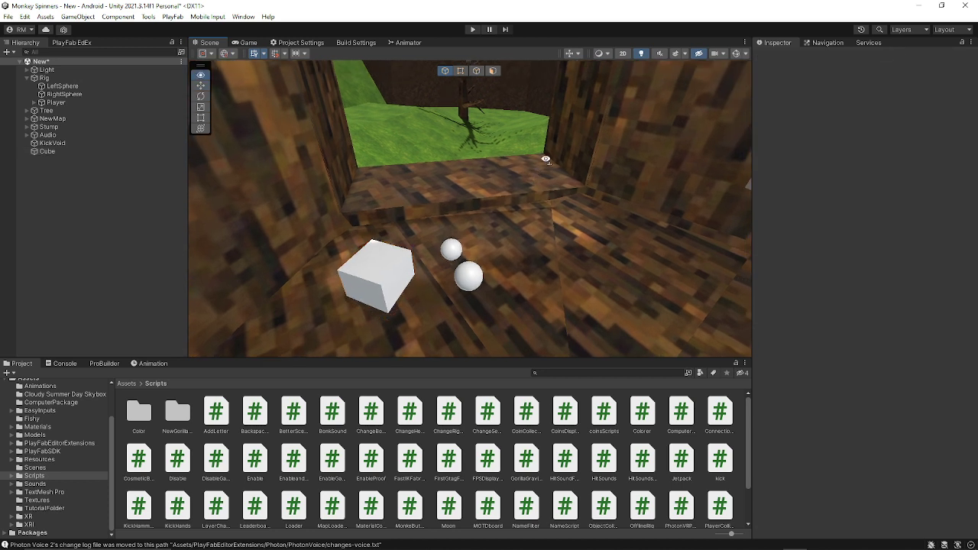
left_click(72, 78)
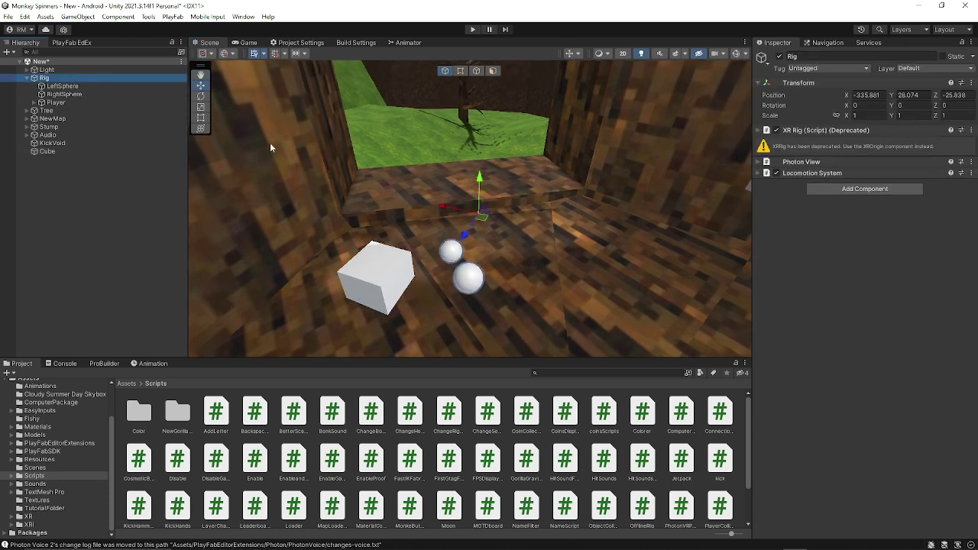
left_click(848, 189)
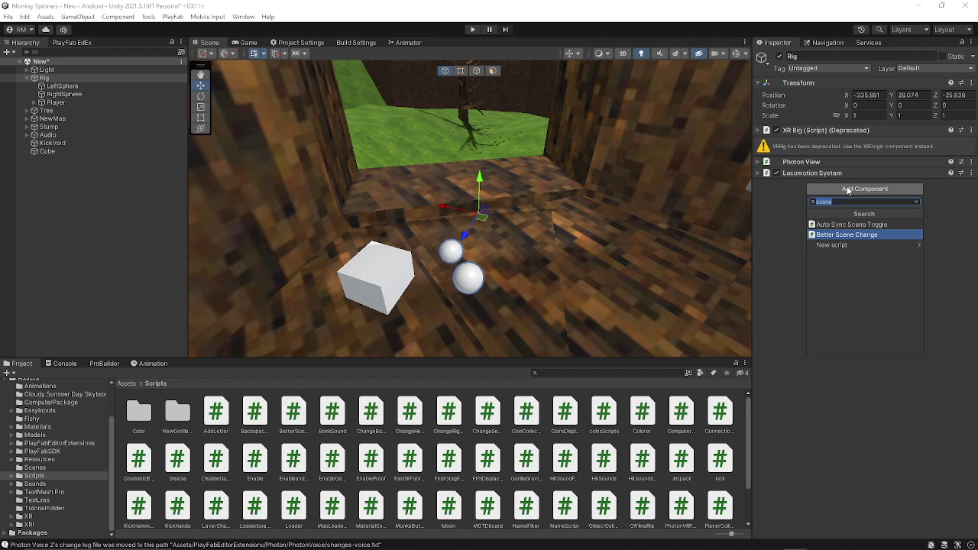
type("curre")
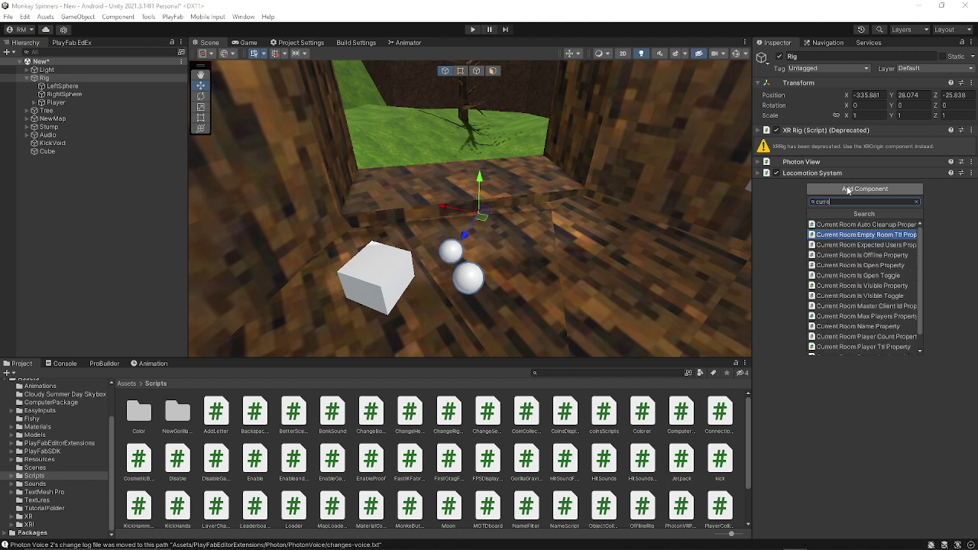
key("ctrl+z")
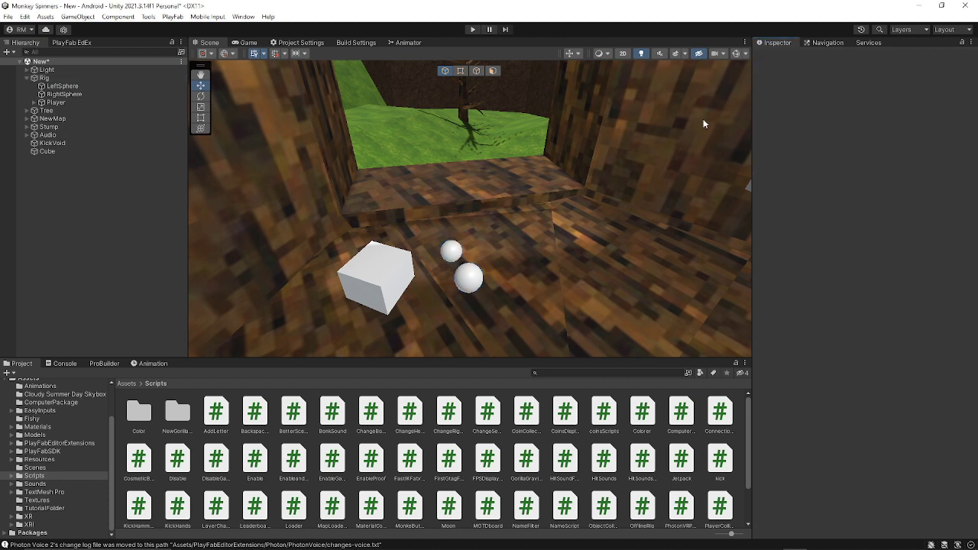
Add the Coins Scripts component to the Rig object.
left_click(74, 79)
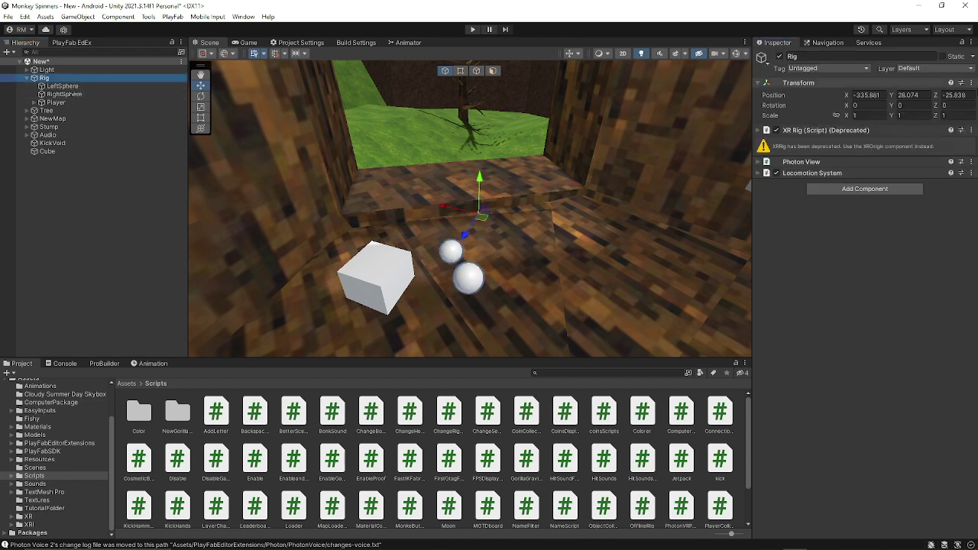
left_click(811, 188)
type("coins")
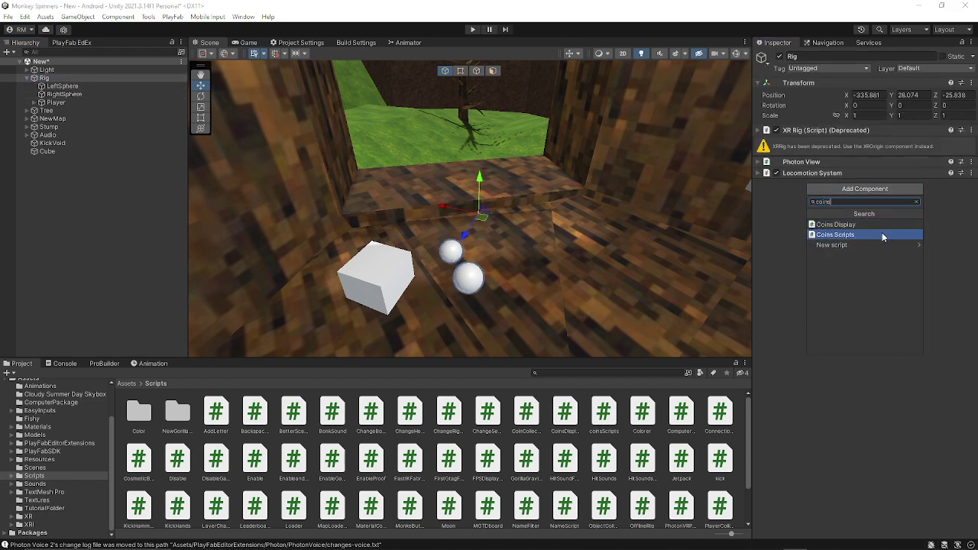
left_click(883, 234)
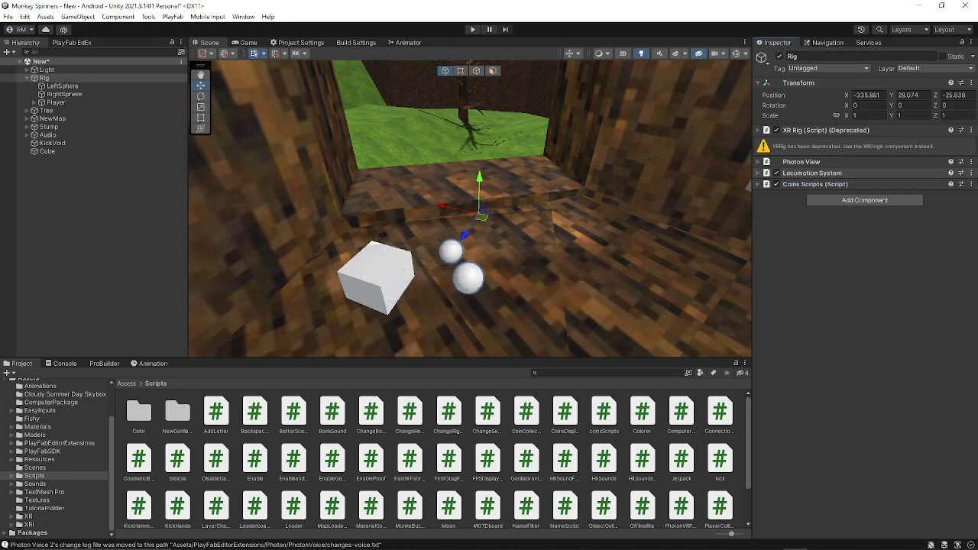
Move the Rig's Coins Scripts component above Locomotion System and check its coin settings.
left_click(907, 184)
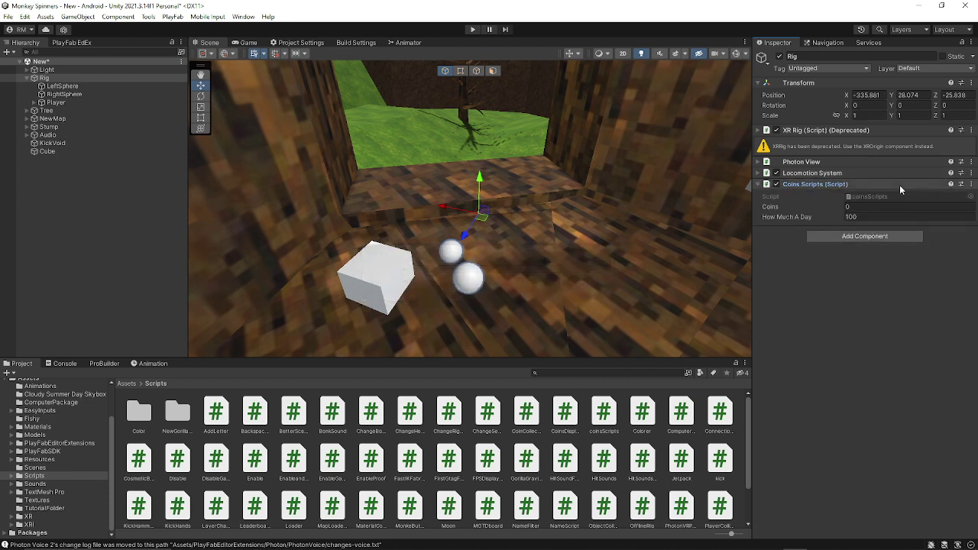
left_click(899, 185)
left_click(972, 184)
left_click(892, 221)
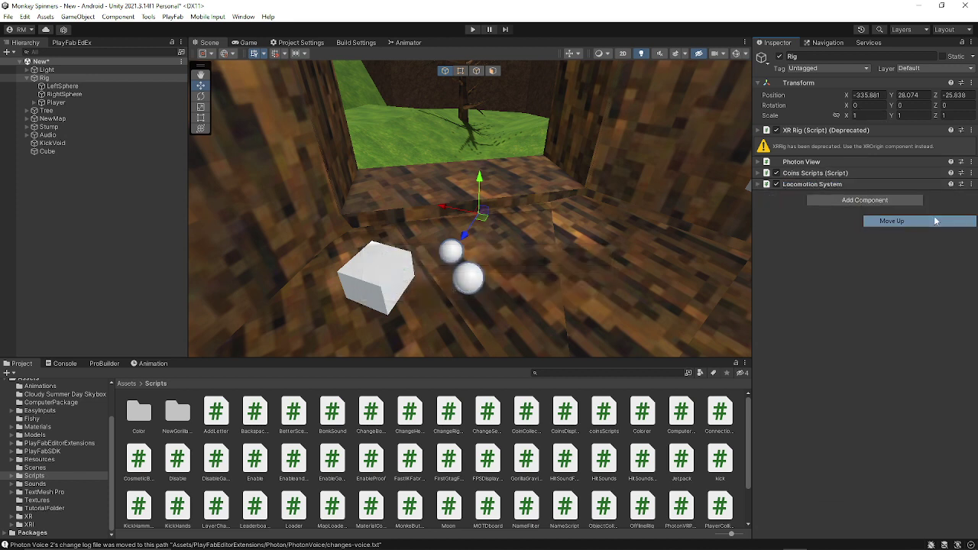
right_click_drag(555, 169, 656, 163)
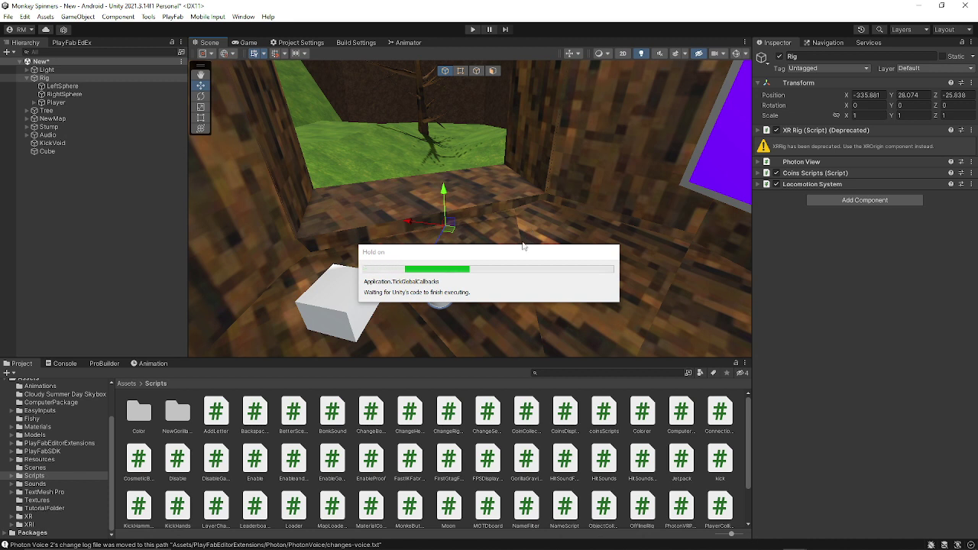
right_click_drag(365, 334, 590, 214)
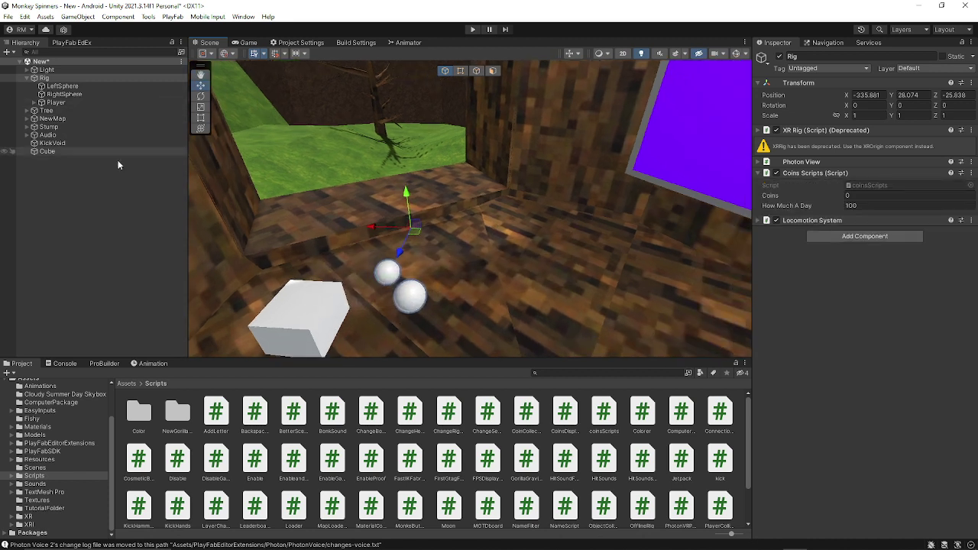
Create a 3D TextMeshPro text object as a child of Audio.
right_click(66, 135)
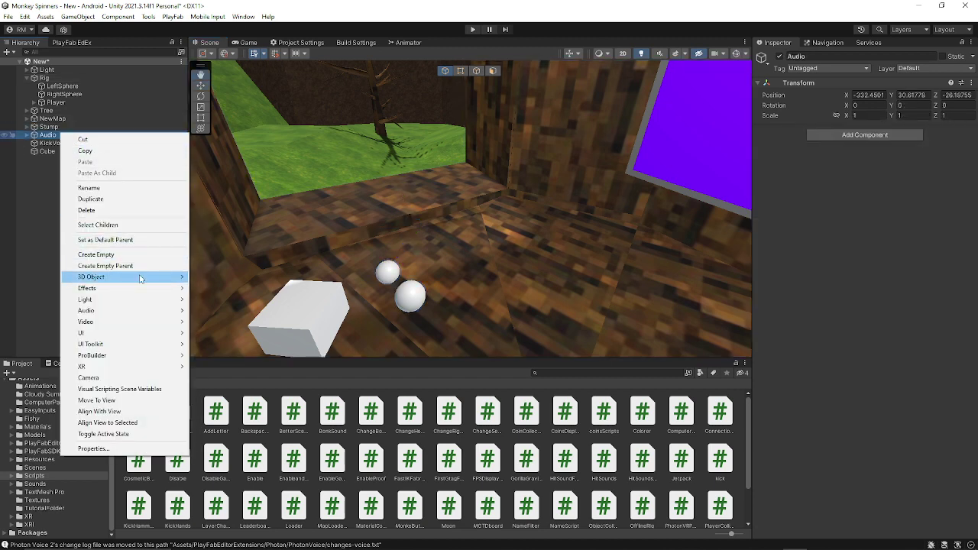
mouse_move(140, 278)
left_click(234, 347)
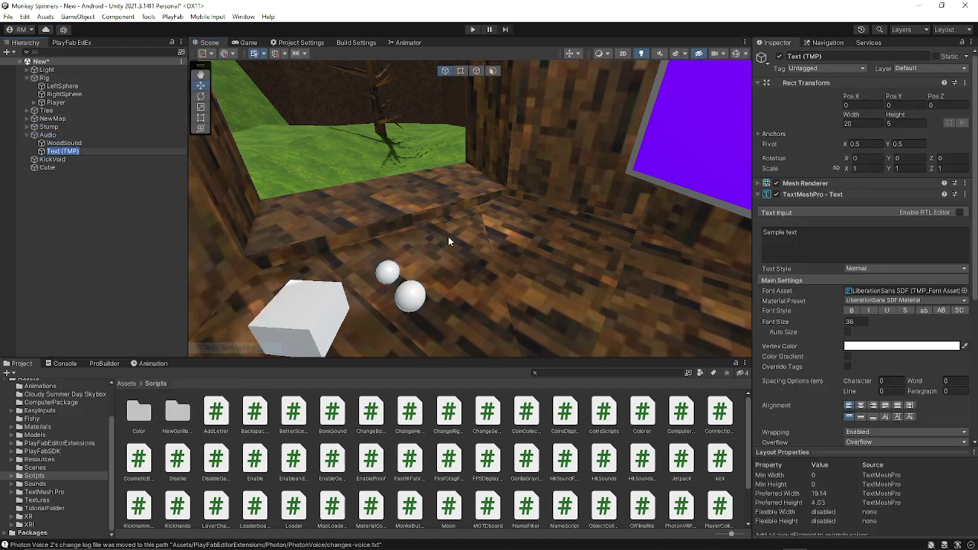
Move the new text object above the stump to about X 0.32, Y 1.71, Z 1.35.
key("s")
right_click_drag(449, 241, 231, 281)
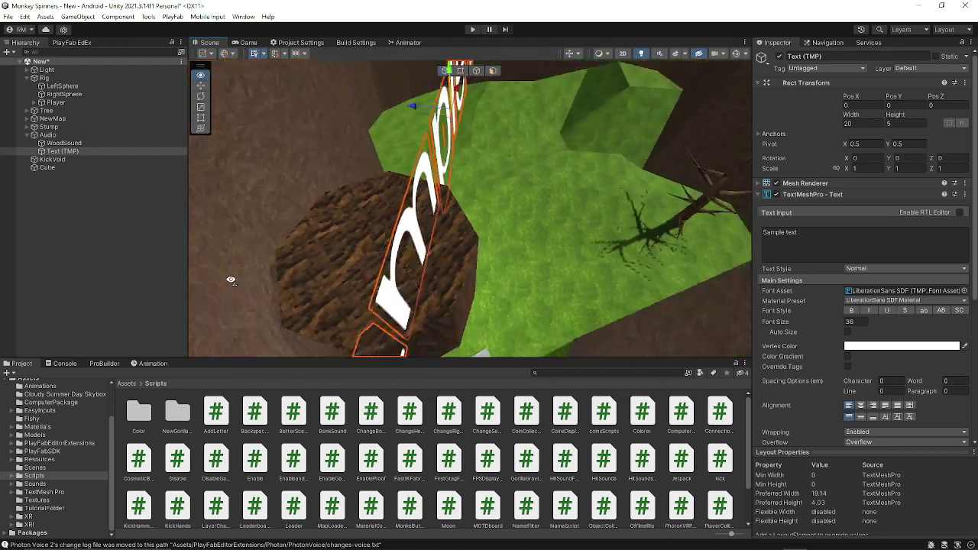
left_click_drag(231, 281, 441, 139, "alt")
left_click_drag(457, 175, 415, 229)
left_click_drag(484, 180, 487, 128)
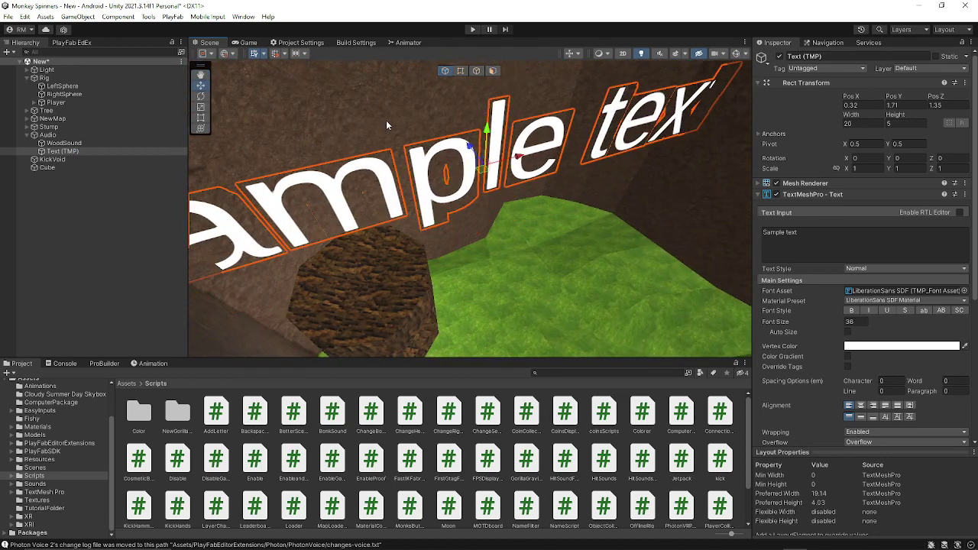
Scale the text object uniformly to about 0.58 and shift it to about X 0.17, Y 1.78.
left_click(204, 108)
left_click_drag(486, 165, 470, 190)
left_click(560, 153)
left_click(531, 155)
left_click_drag(560, 154, 451, 194, "alt")
left_click(451, 191)
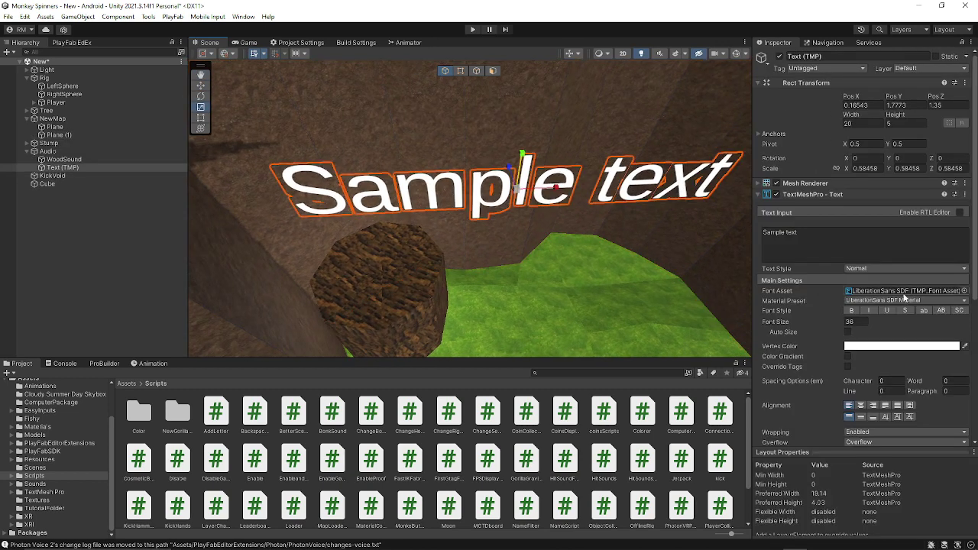
Replace the sample text of the text object with "Currency is not loading...".
left_click_drag(829, 241, 569, 208)
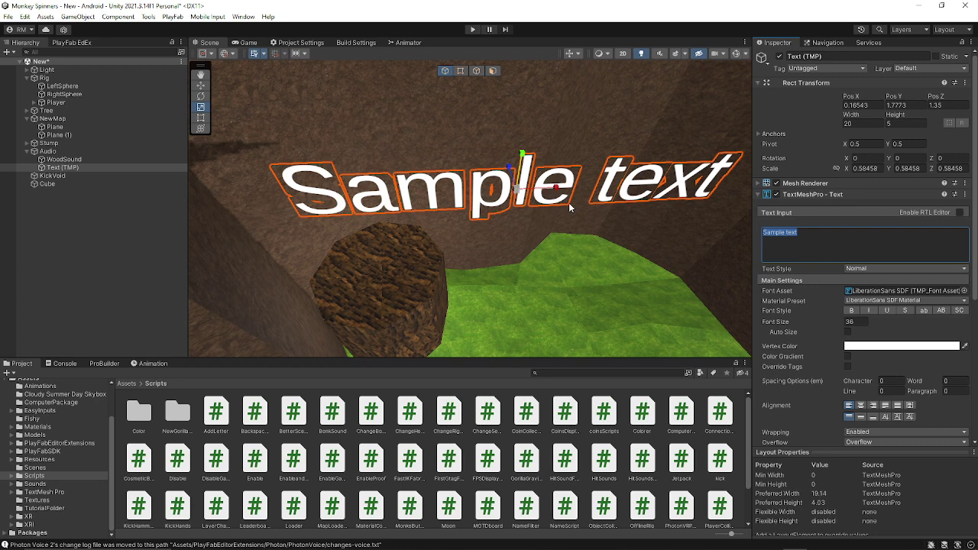
type("Currency")
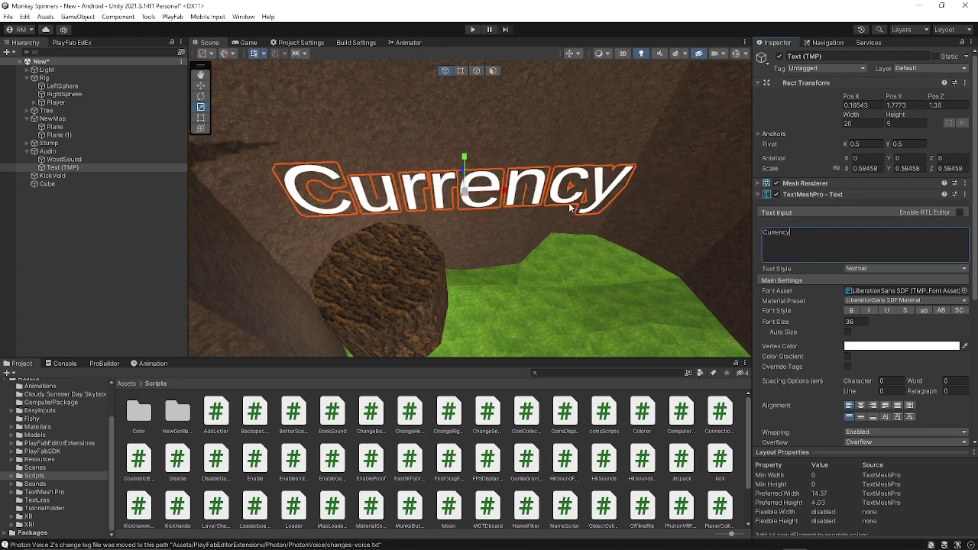
type(" is not lo")
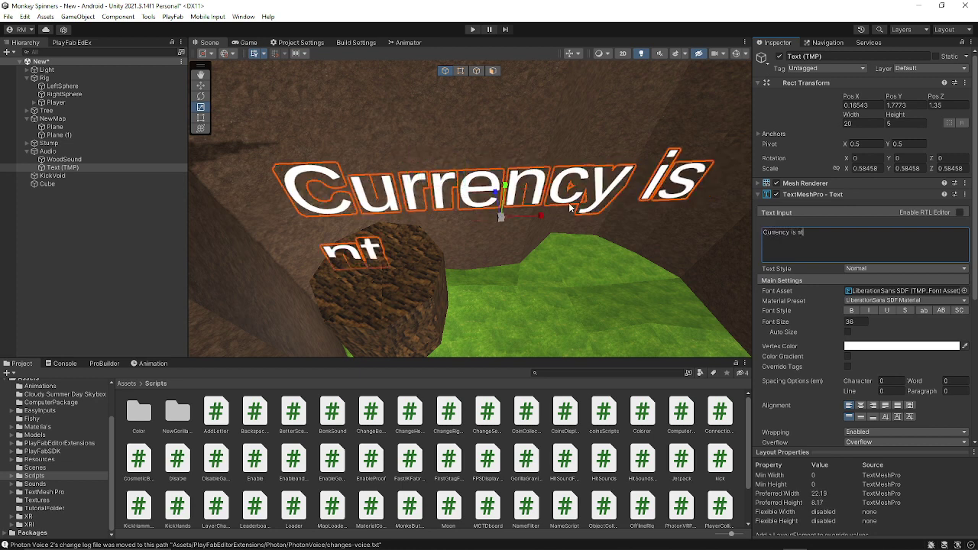
type("ading..")
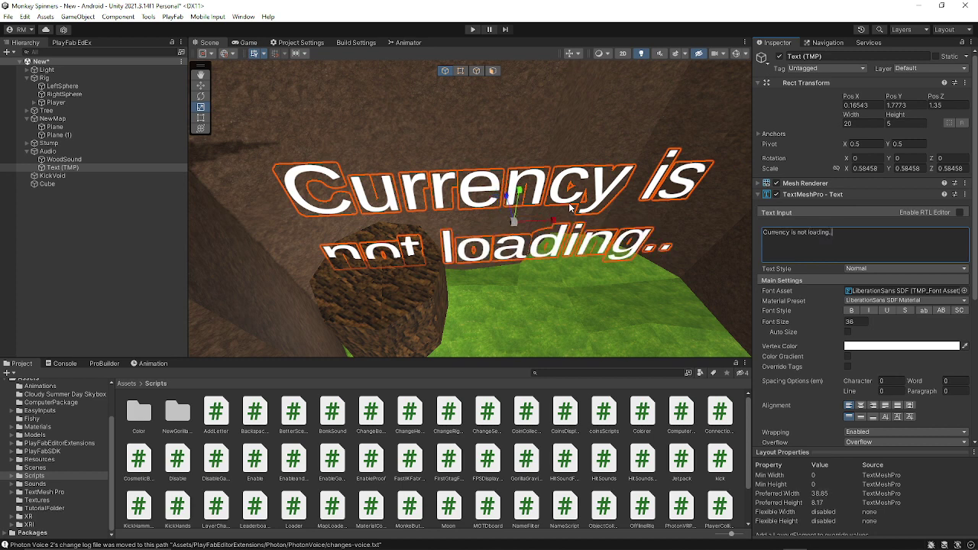
type(".")
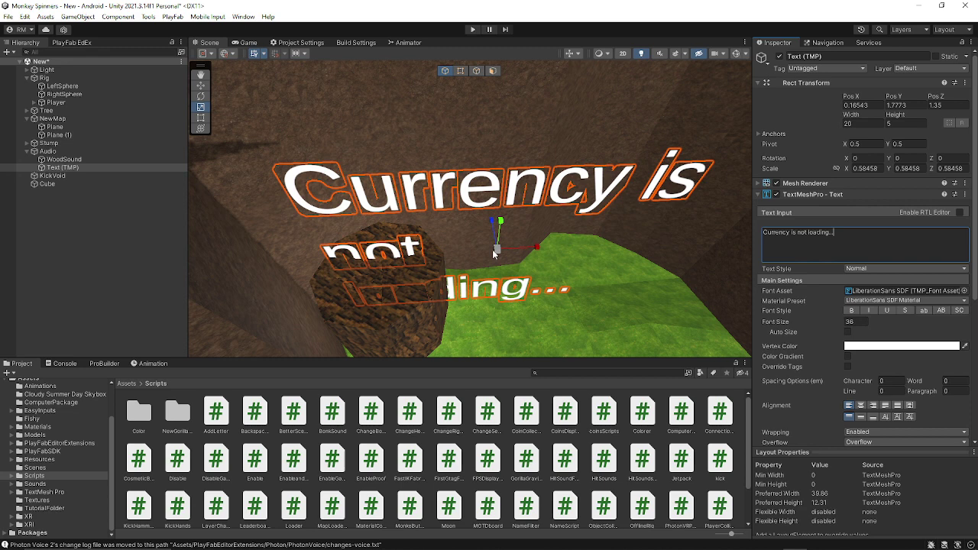
Scale the text object uniformly down to about 0.17 and widen its text box to about 40.
left_click_drag(492, 254, 475, 271)
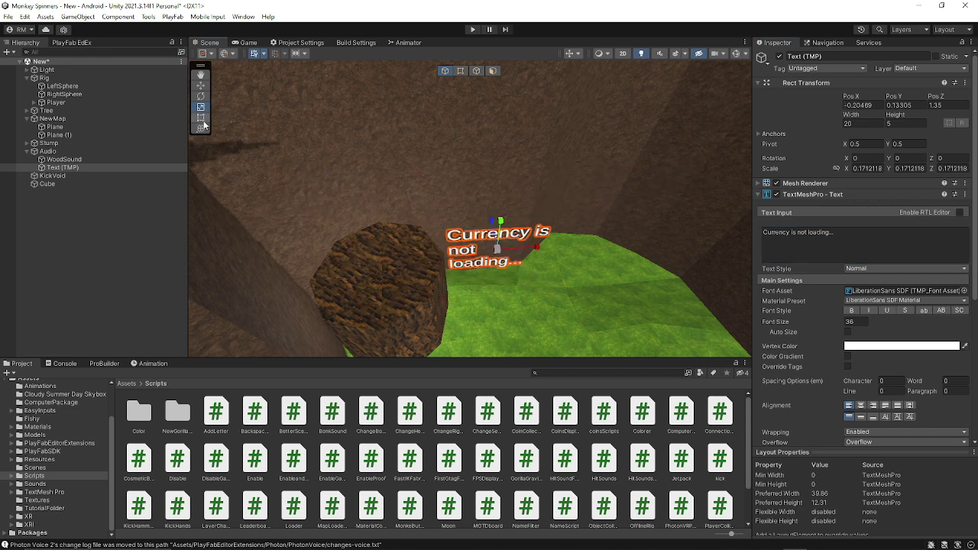
left_click(201, 118)
left_click_drag(560, 228, 683, 207)
left_click(733, 206)
key("w")
right_click_drag(733, 207, 704, 175)
key("s")
left_click(499, 259)
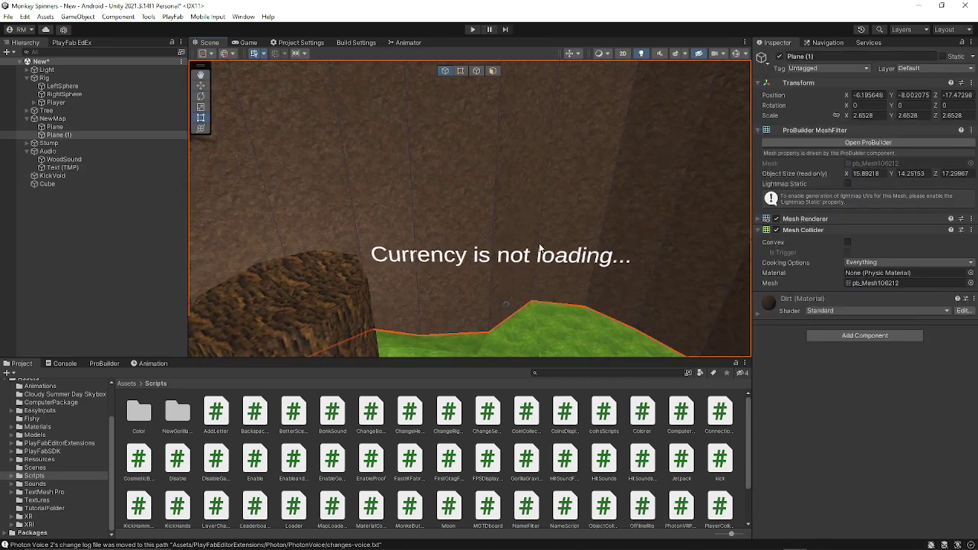
Set the text object's font asset to Avalon Bold SDF and widen its text box to about 46.
left_click(538, 262)
left_click(964, 291)
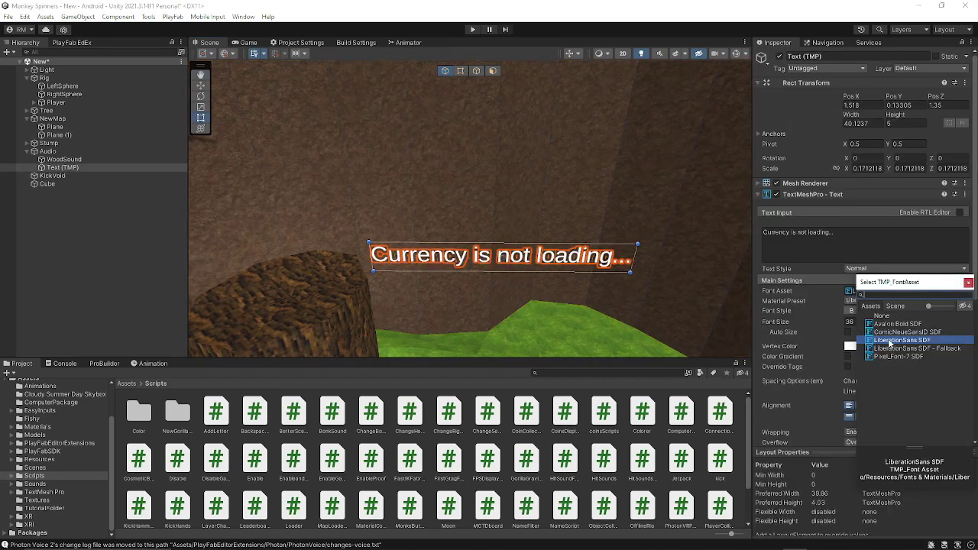
left_click(892, 325)
double_click(885, 324)
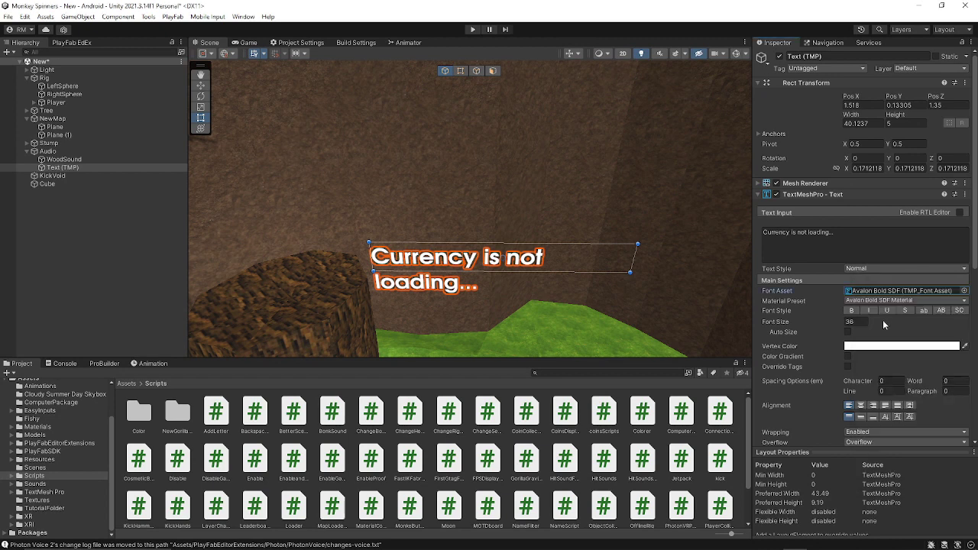
left_click_drag(633, 261, 682, 256)
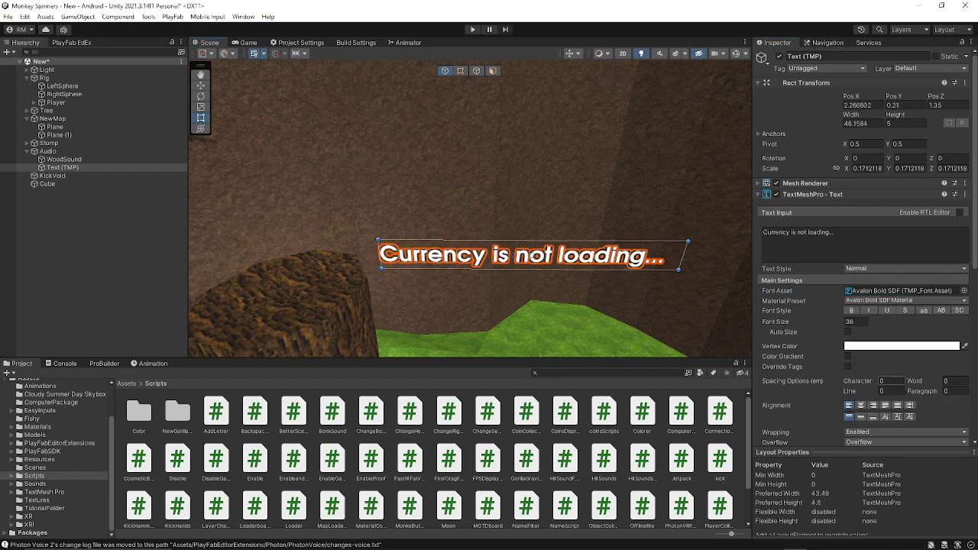
Try black as the text's vertex color and set it back to white.
scroll(916, 351, "down", 3)
left_click(911, 291)
left_click_drag(902, 367, 816, 437)
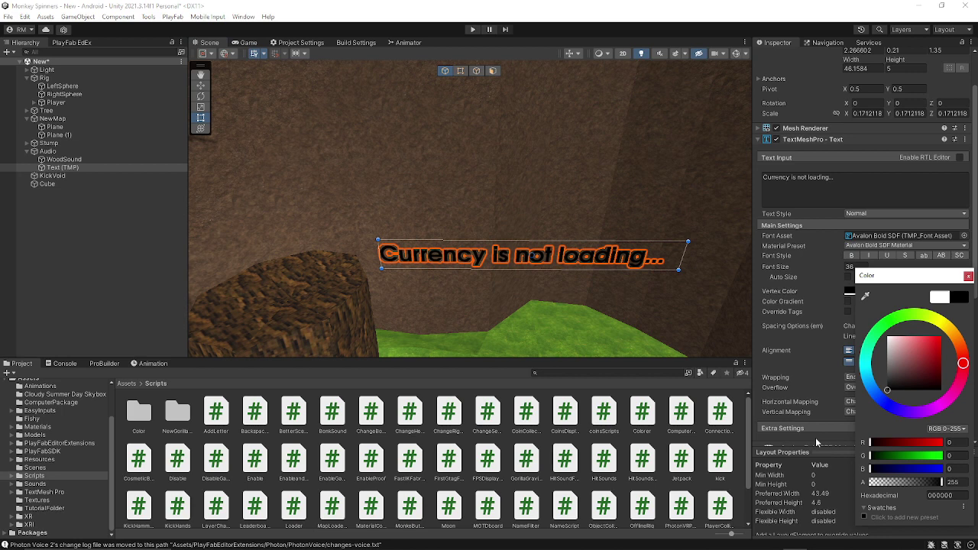
left_click_drag(911, 355, 831, 295)
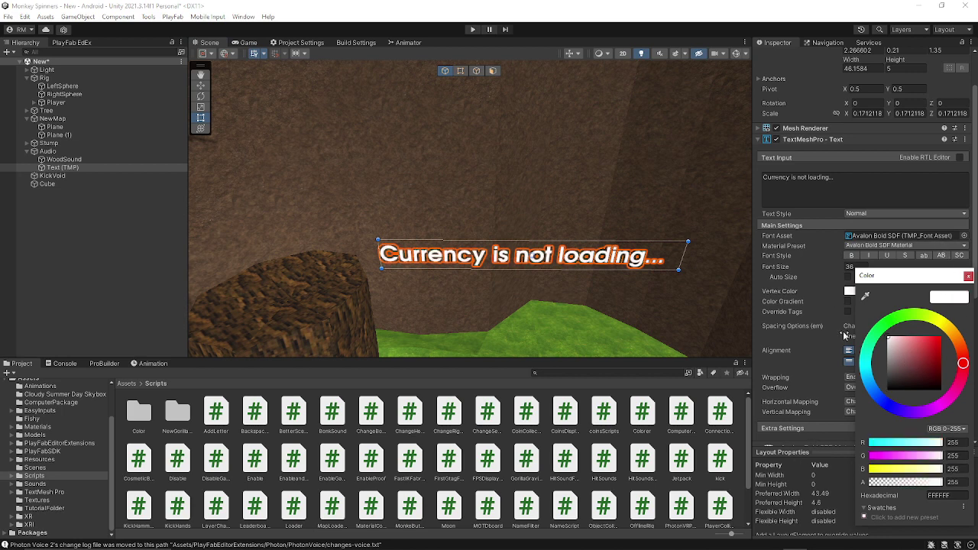
left_click(823, 258)
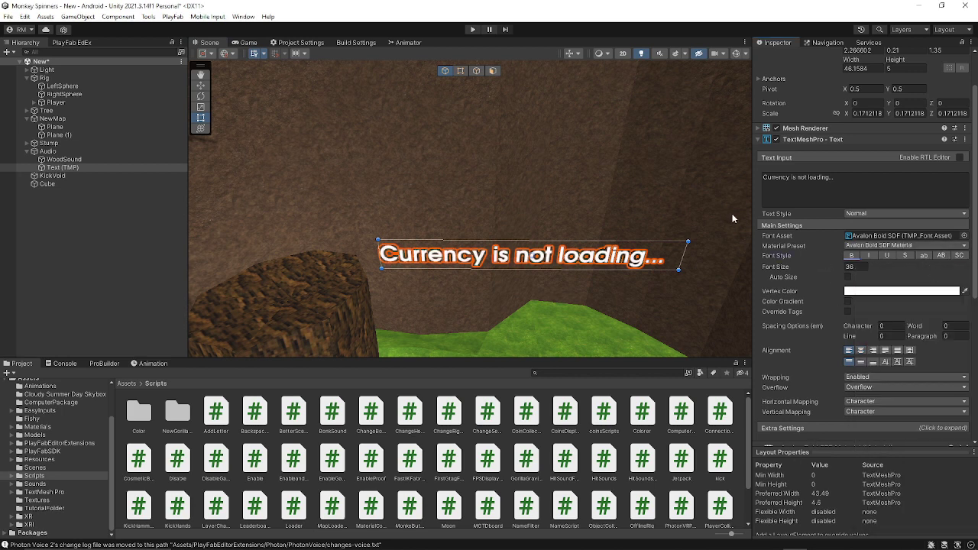
Collapse the text component and material sections and add the Coins Display script to the text object.
scroll(802, 168, "down", 1)
left_click(793, 113)
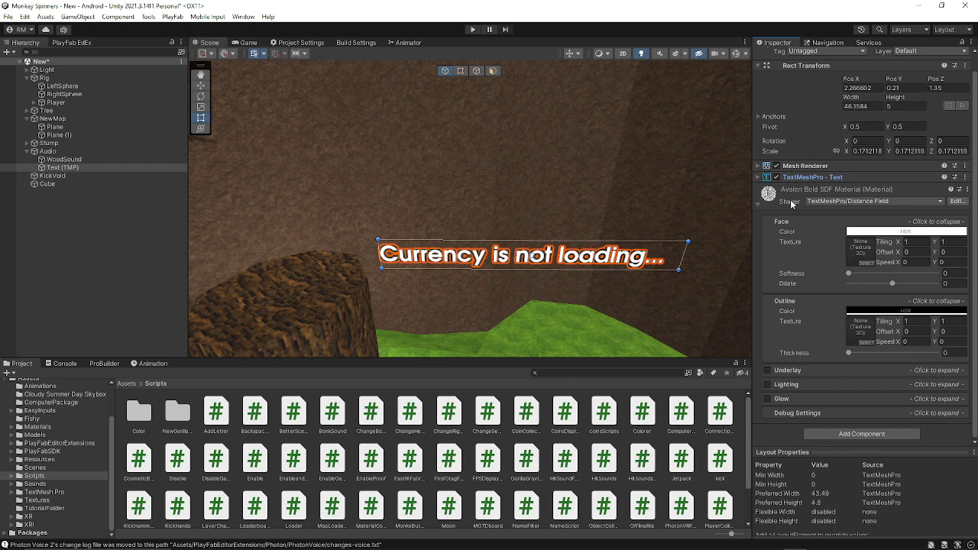
left_click(793, 204)
left_click(864, 241)
type("coins")
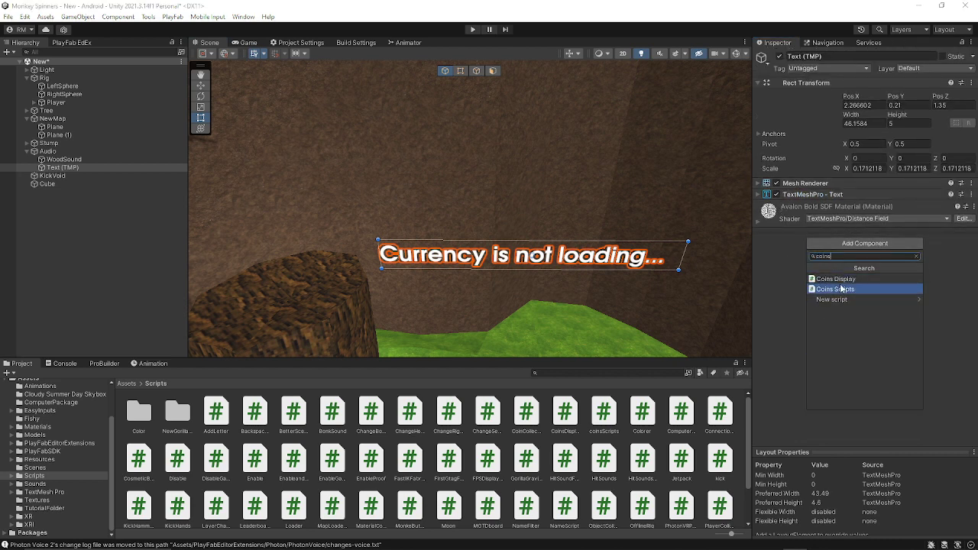
left_click(840, 289)
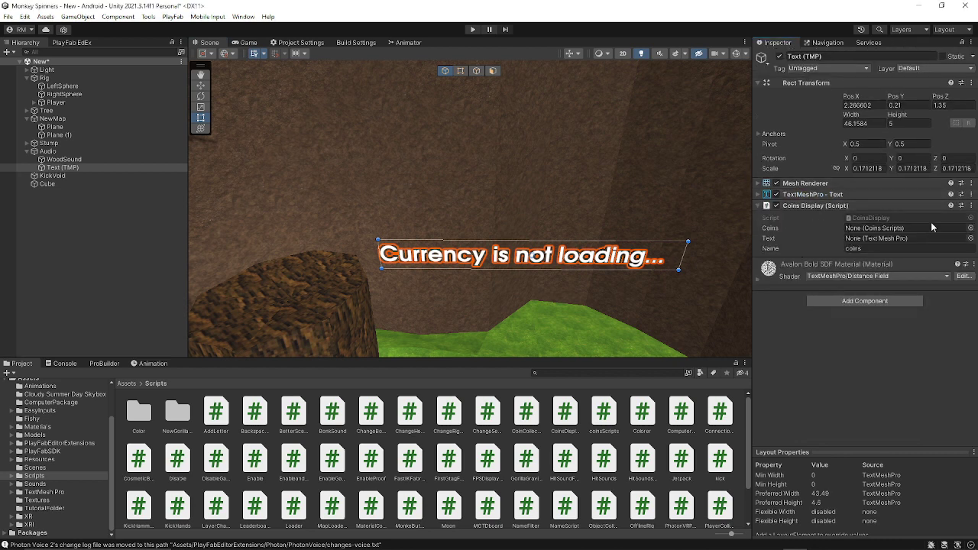
Assign the Rig as the Coins reference and Text (TMP) as the Text reference of Coins Display.
left_click(970, 228)
left_click(913, 261)
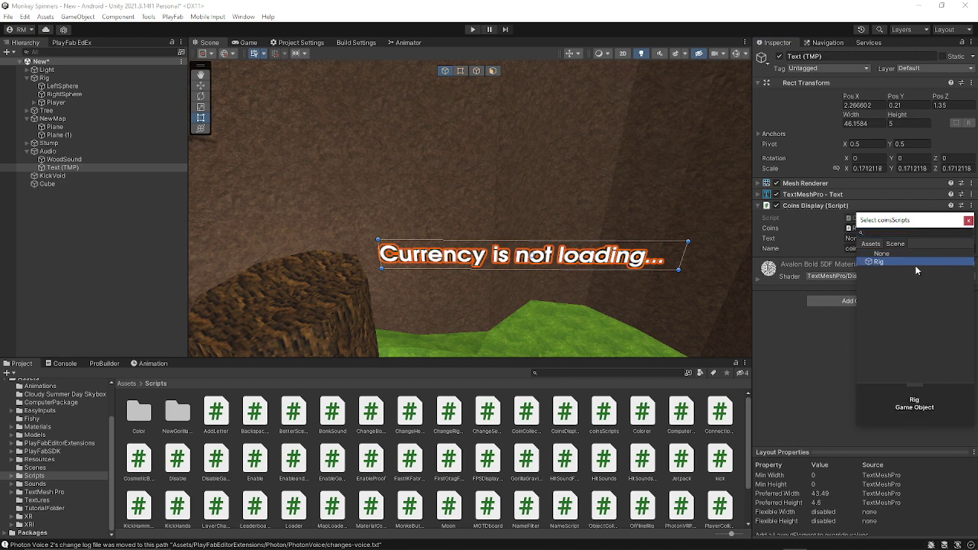
double_click(914, 259)
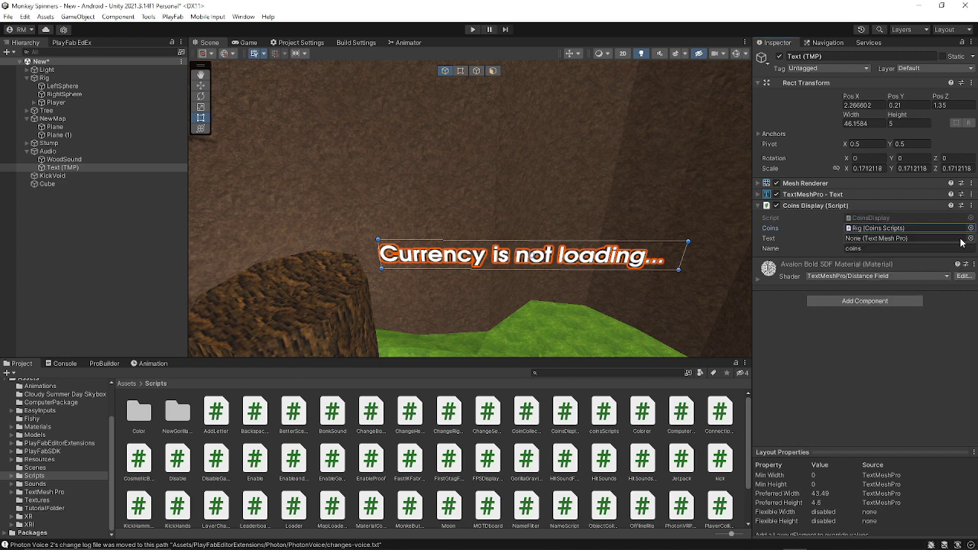
left_click_drag(63, 168, 887, 238)
Set the currency name in the Coins Display script to "Points".
left_click(874, 249)
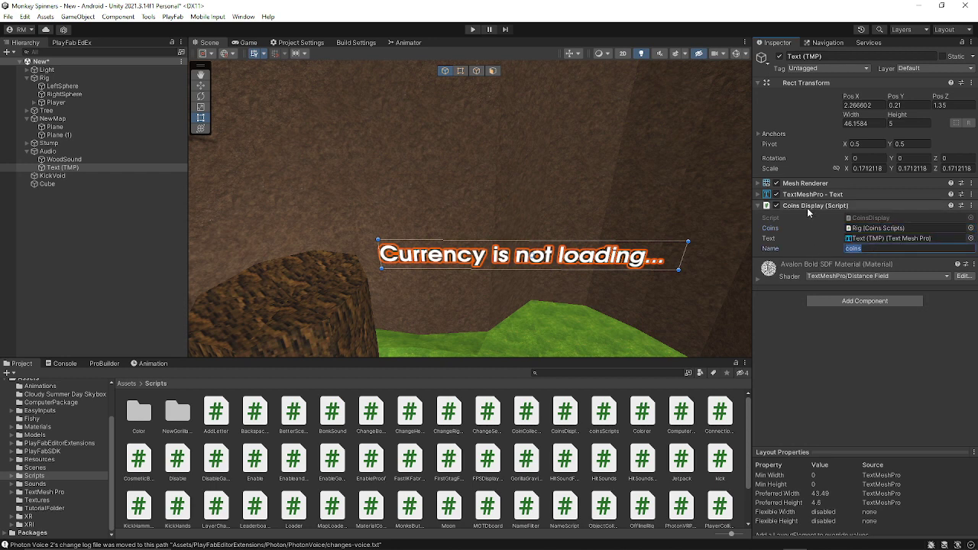
type("Chiops")
key("BackSpace")
key("BackSpace")
key("BackSpace")
key("BackSpace")
key("BackSpace")
key("BackSpace")
type("Points")
Deselect the text object and save the scene.
left_click(727, 205)
right_click_drag(728, 205, 616, 240)
left_click(8, 17)
left_click(41, 66)
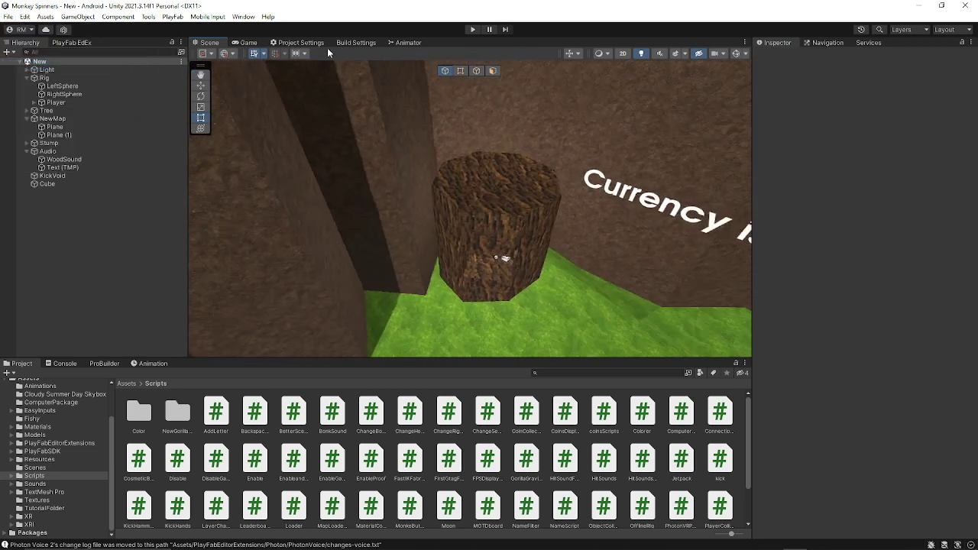
Run the scene in play mode, dismiss the Photon warning, and select the LeftHand Controller under Player.
left_click(473, 29)
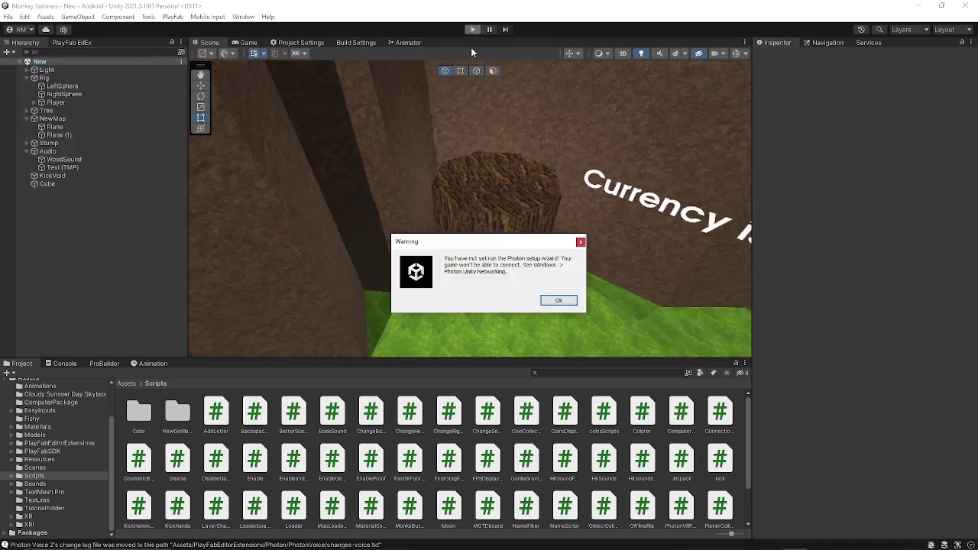
left_click(558, 300)
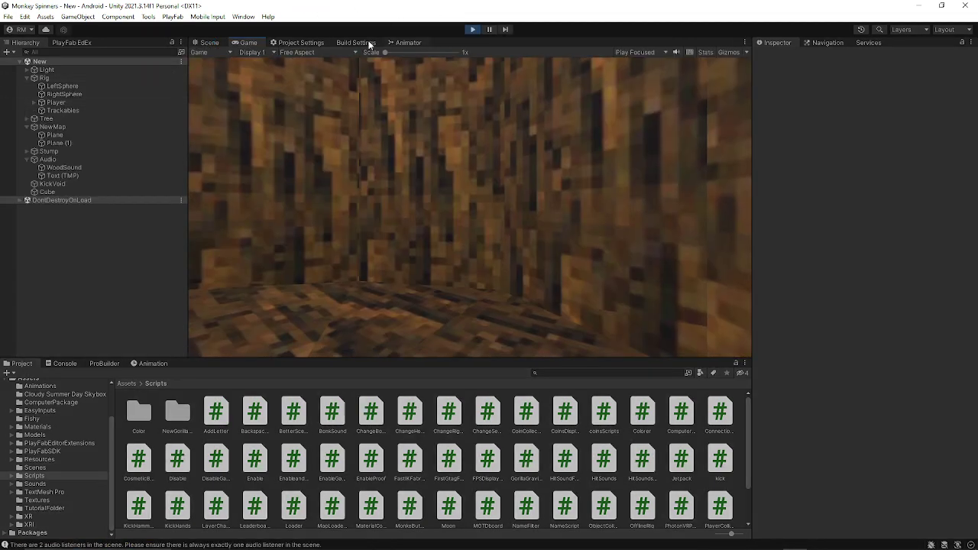
left_click(34, 103)
left_click(57, 119)
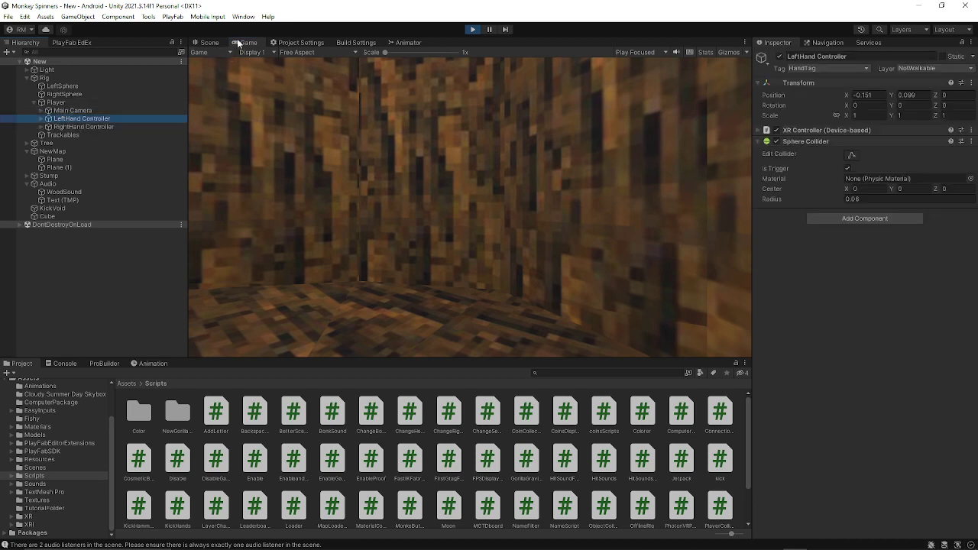
Try lowering the LeftHand Controller to about Y -0.06 near the cube in the Scene view, and exit play mode.
left_click(214, 43)
right_click_drag(485, 110, 389, 103)
key("w")
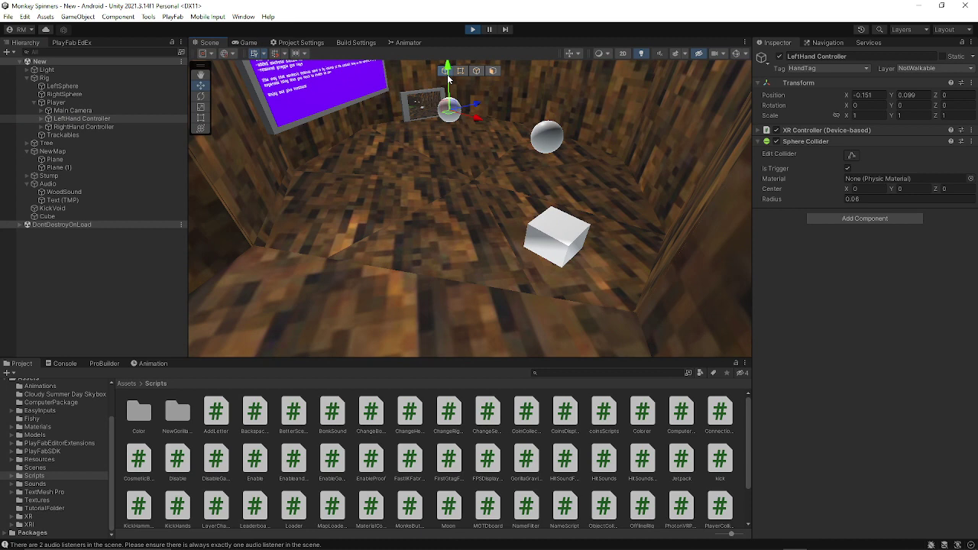
right_click_drag(454, 145, 451, 119)
key("w")
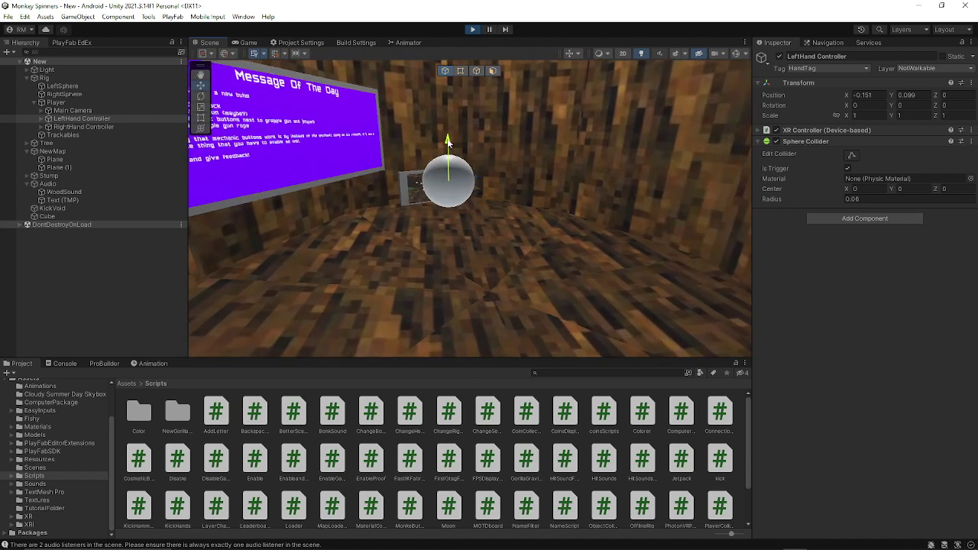
left_click_drag(448, 144, 450, 183)
right_click_drag(452, 187, 616, 233)
key("s")
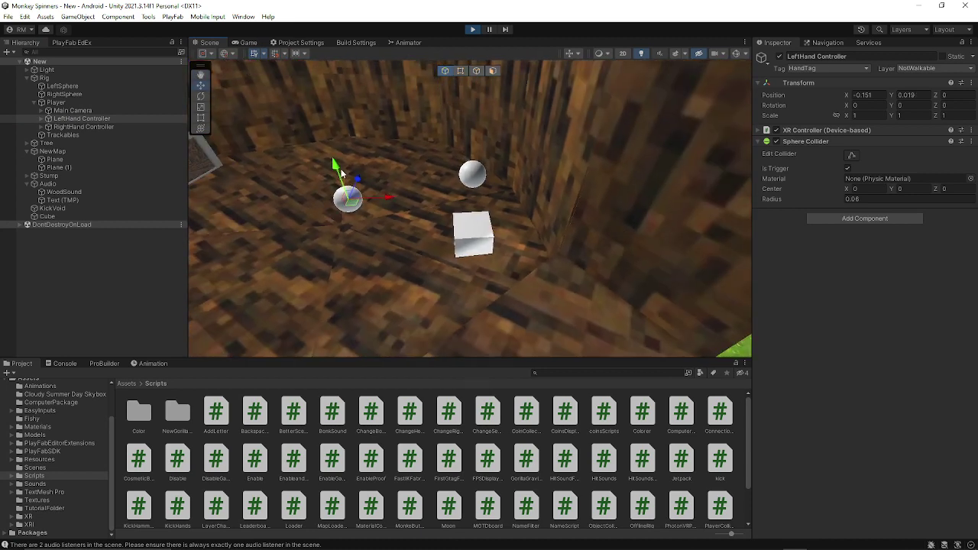
left_click_drag(341, 174, 395, 258)
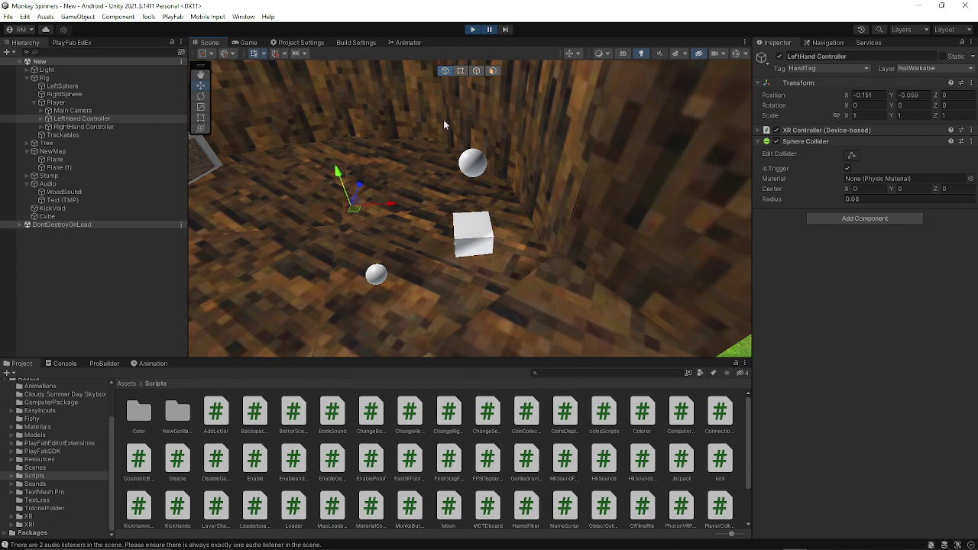
left_click(472, 31)
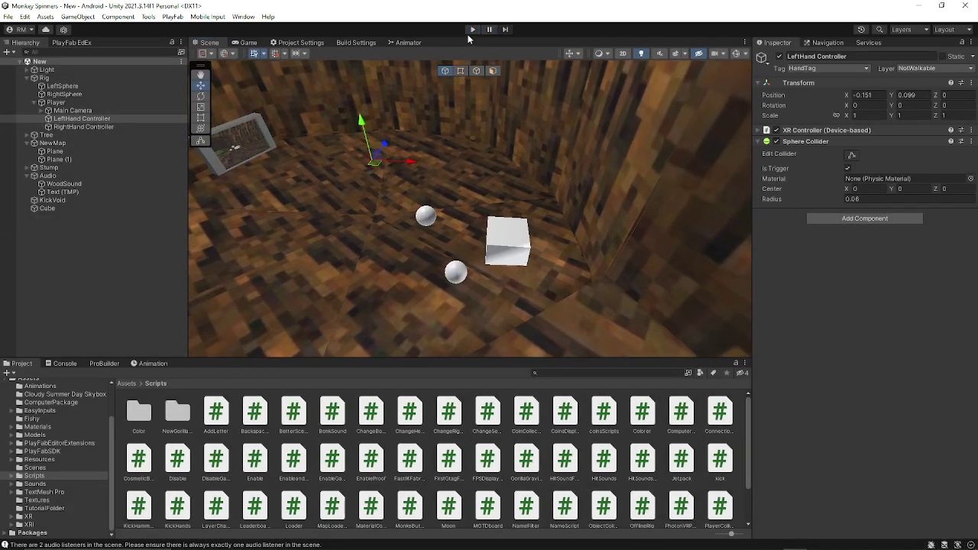
Run the scene again and move the LeftHand Controller through the cube to about X 0.36, Y -0.94, Z 0.14.
left_click(471, 30)
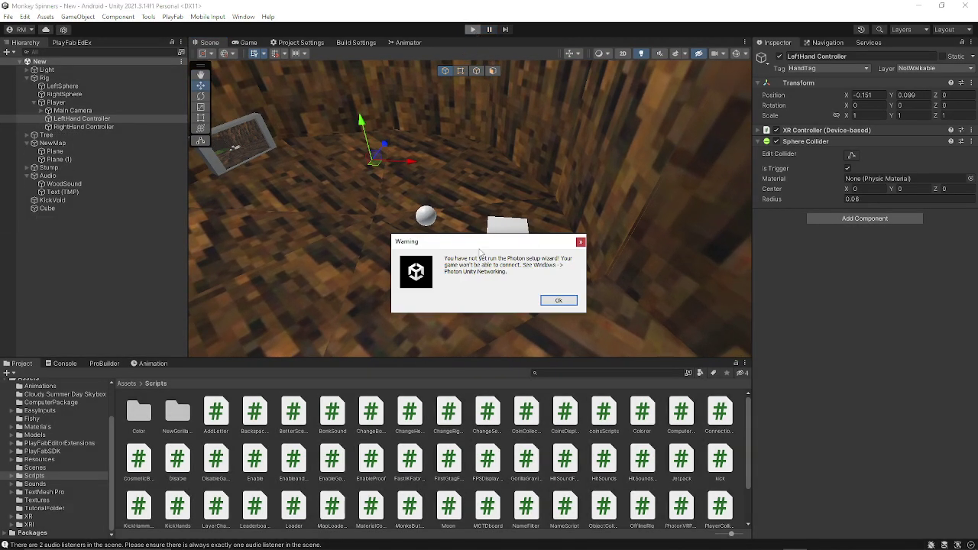
left_click(559, 300)
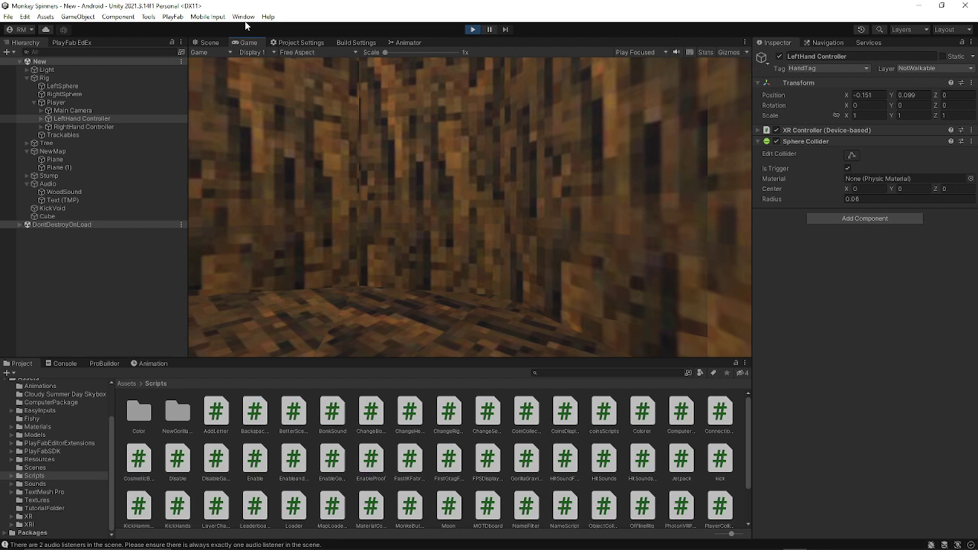
left_click_drag(384, 177, 537, 141)
left_click_drag(538, 106, 519, 212)
right_click_drag(527, 213, 748, 184)
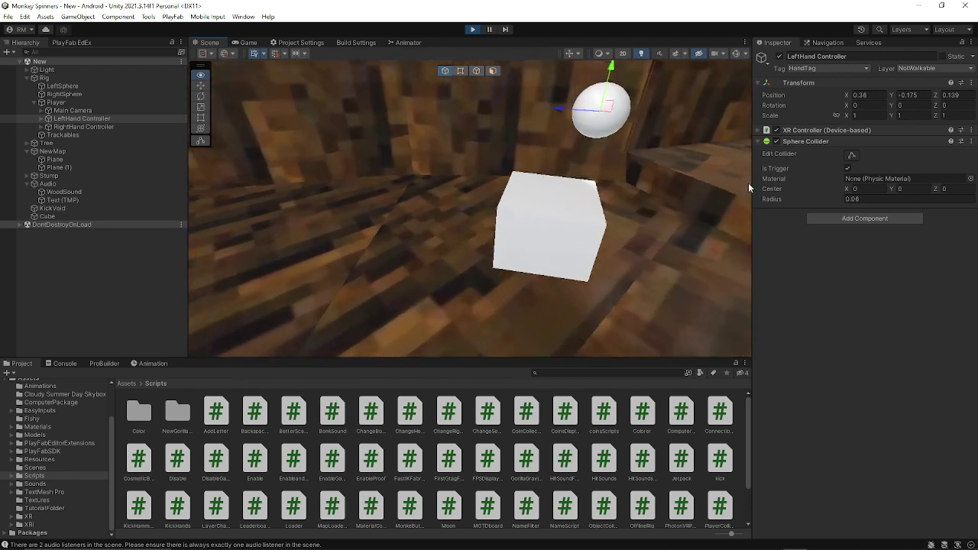
left_click_drag(629, 74, 586, 183)
Check the points text beside the stump for the collected coins and exit play mode.
right_click_drag(586, 183, 376, 508)
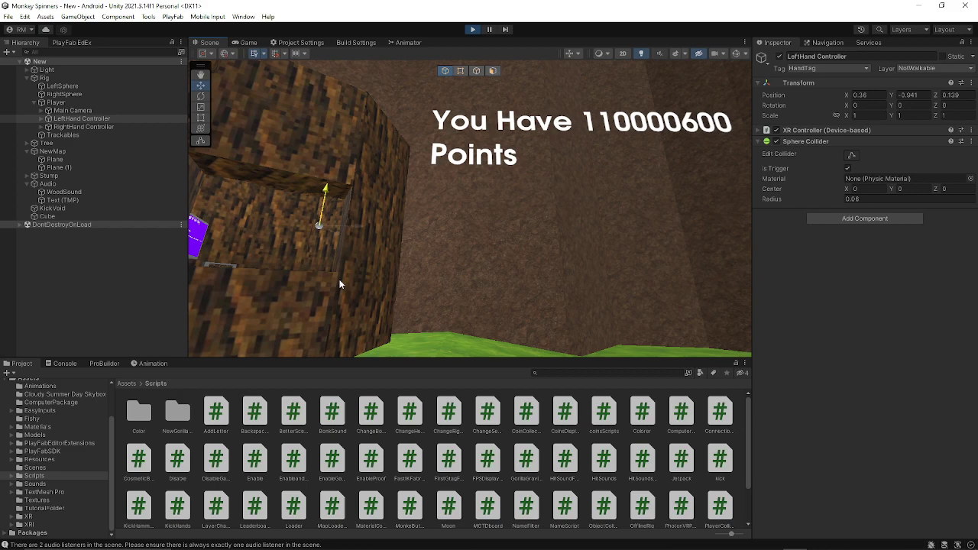
right_click_drag(332, 322, 493, 92)
key("s")
left_click(493, 91)
left_click(472, 30)
Delete the Text (TMP) object under Audio.
right_click_drag(466, 263, 200, 172)
key("w")
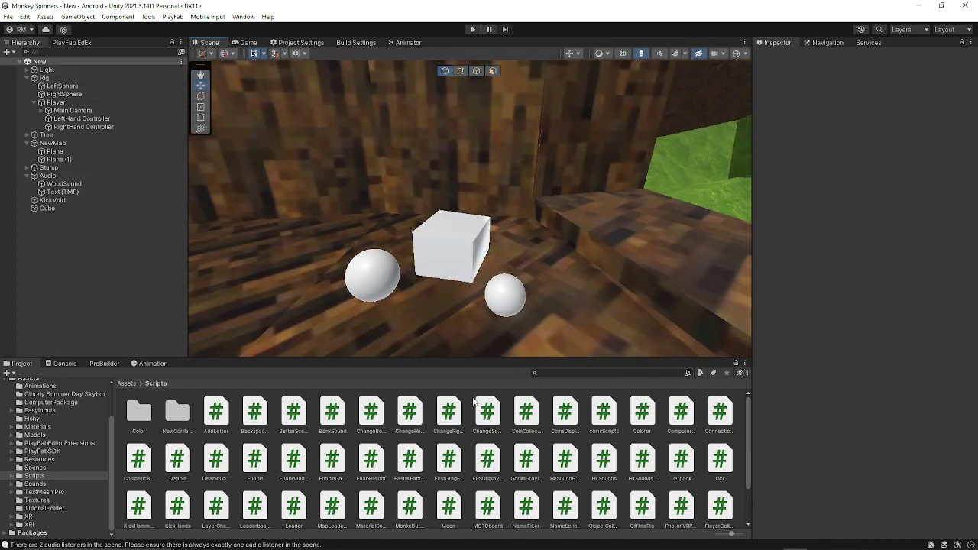
right_click_drag(496, 267, 301, 189)
right_click_drag(486, 214, 416, 202)
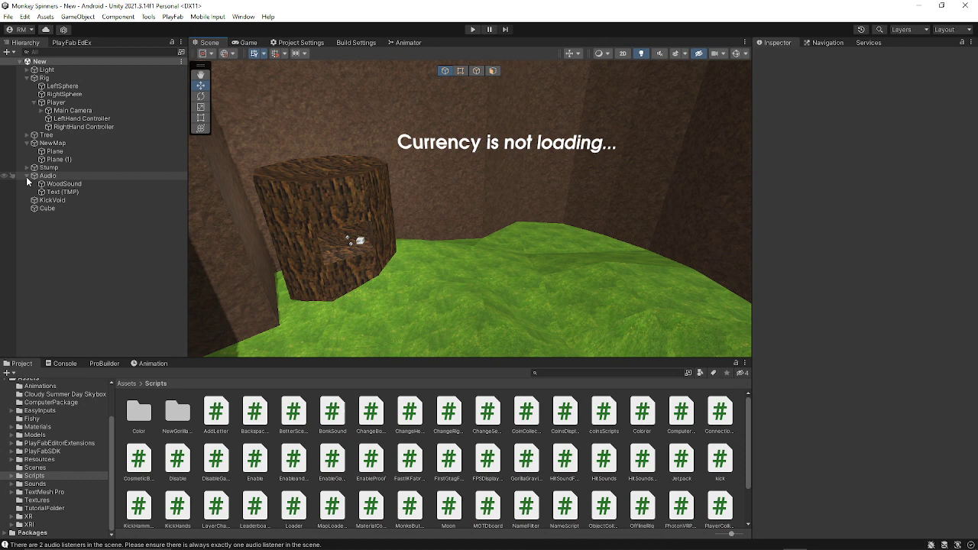
left_click(50, 194)
right_click(49, 194)
left_click(77, 270)
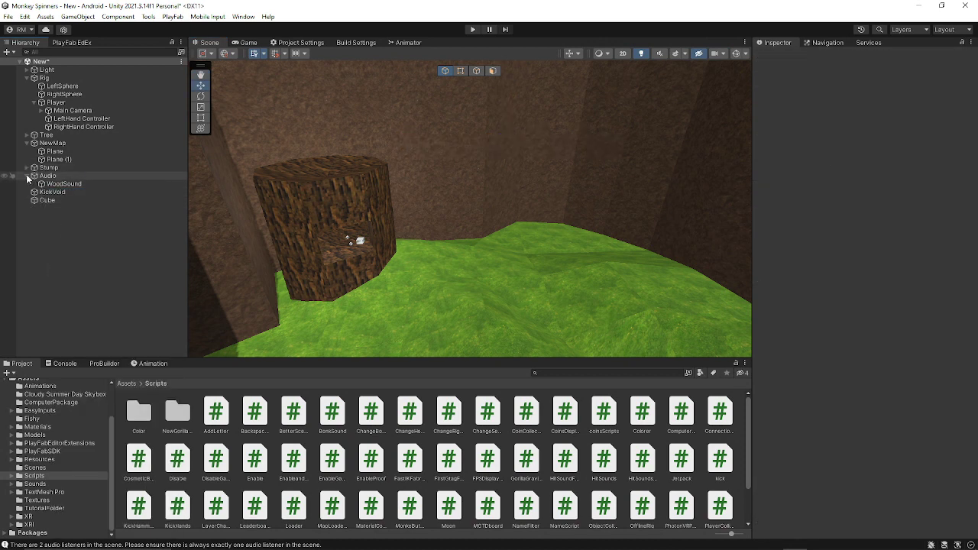
Collapse the expanded hierarchy groups and delete the Cube from the scene.
left_click(27, 143)
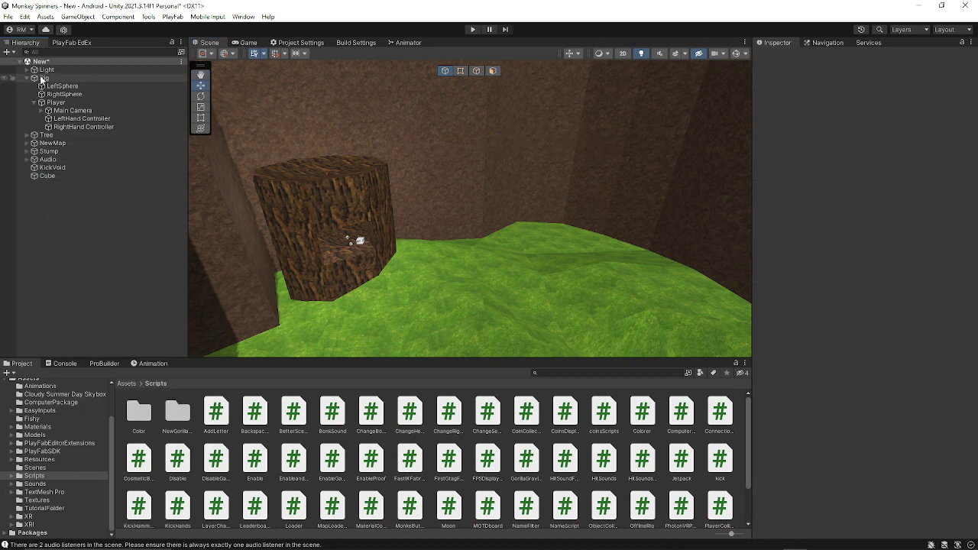
left_click(32, 103)
left_click(26, 77)
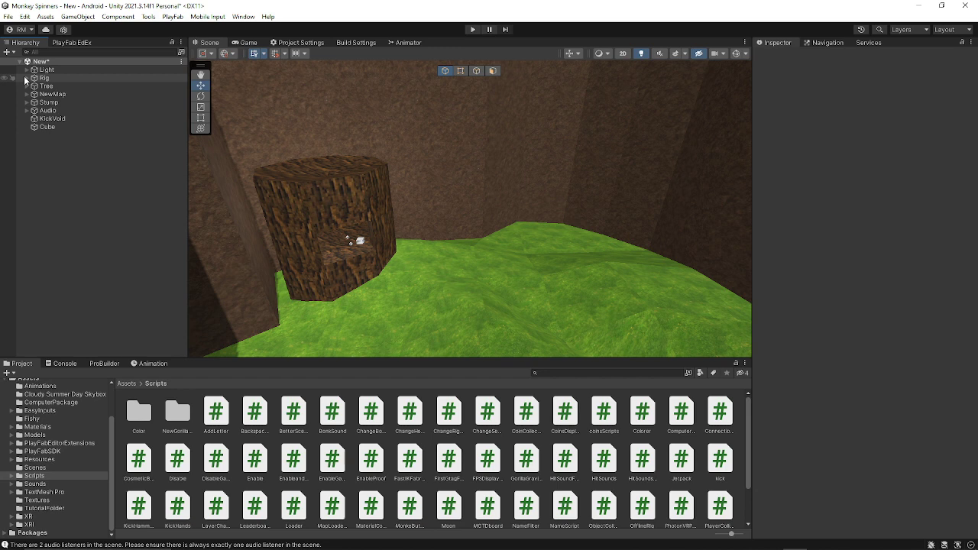
left_click(35, 120)
left_click(35, 129)
double_click(34, 128)
right_click(49, 128)
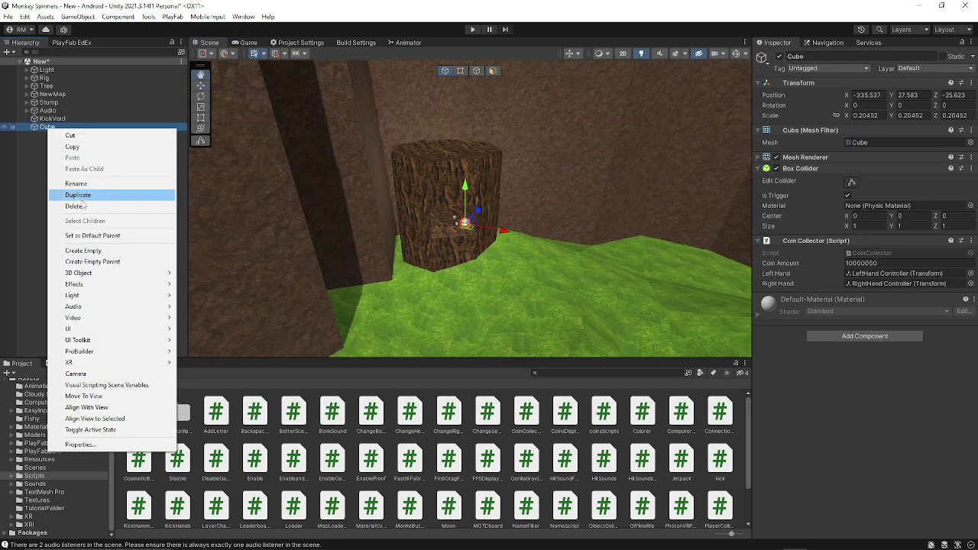
left_click(74, 206)
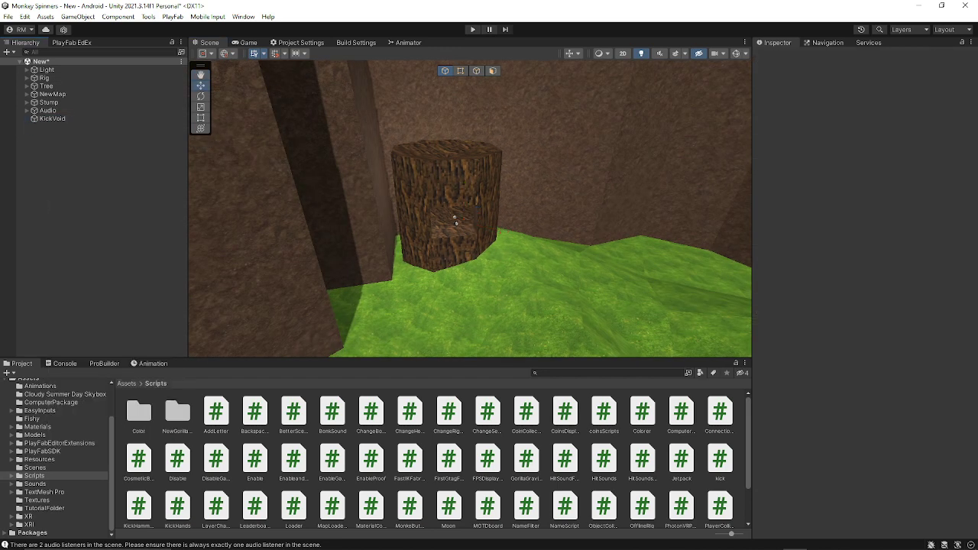